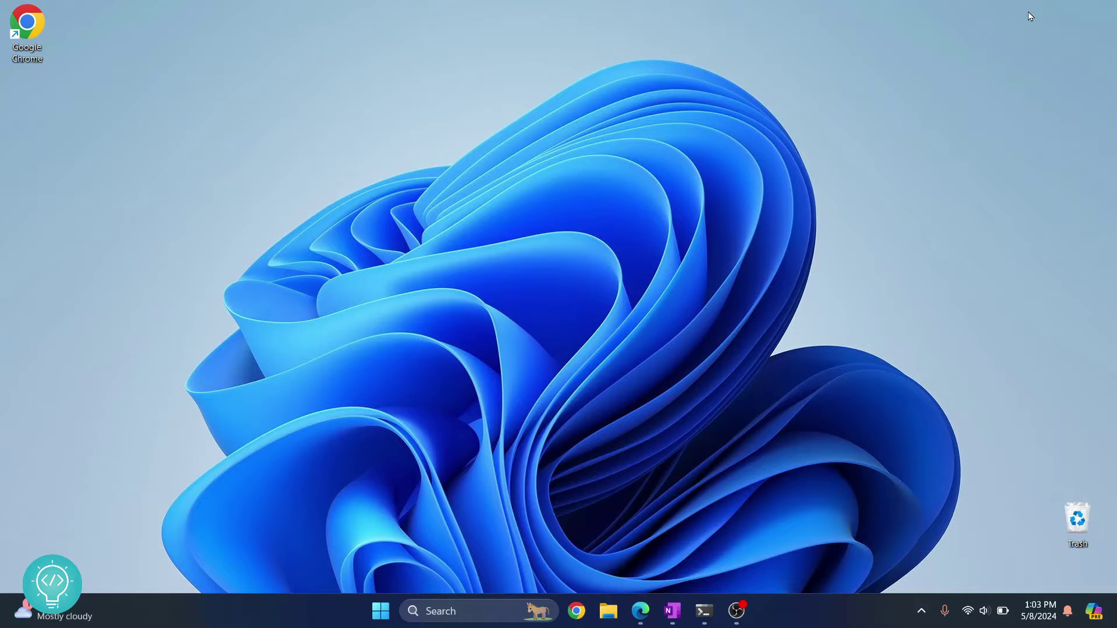
# Step: Create a new Untitled notebook on the Python 3 (ipykernel) kernel from the Jupyter file tree
pyautogui.click(640, 611)
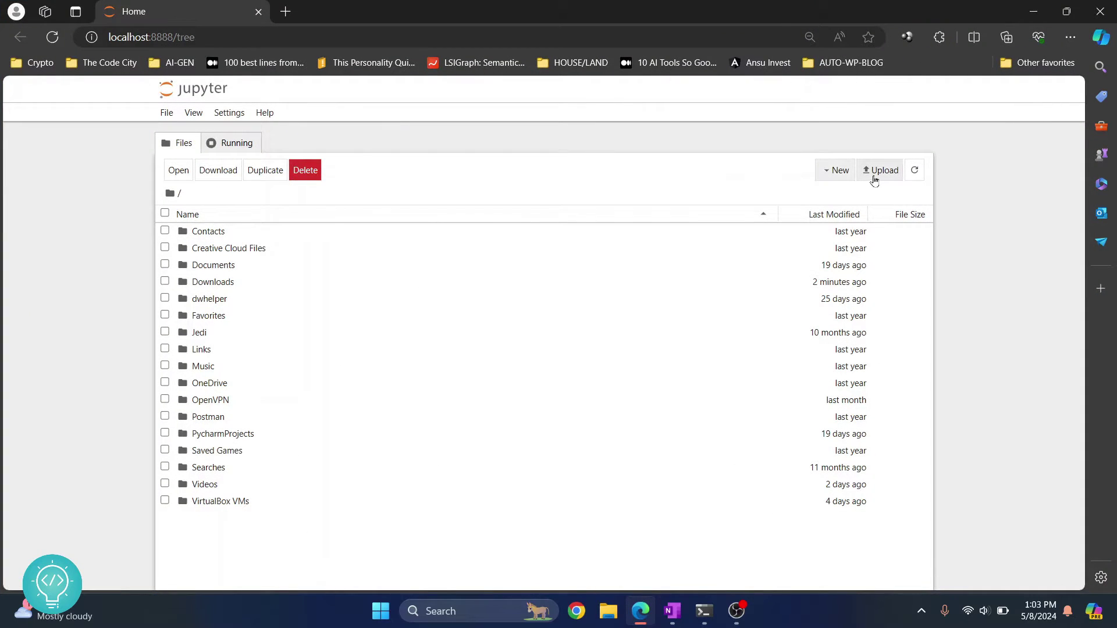
pyautogui.click(836, 171)
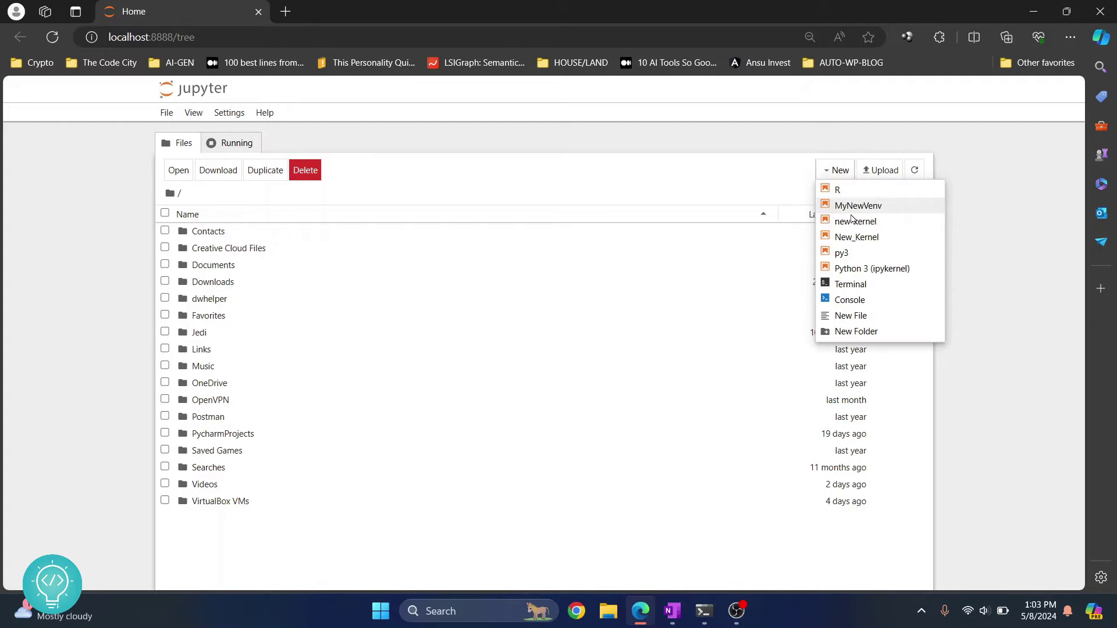
pyautogui.click(854, 269)
pyautogui.write('!pwd')
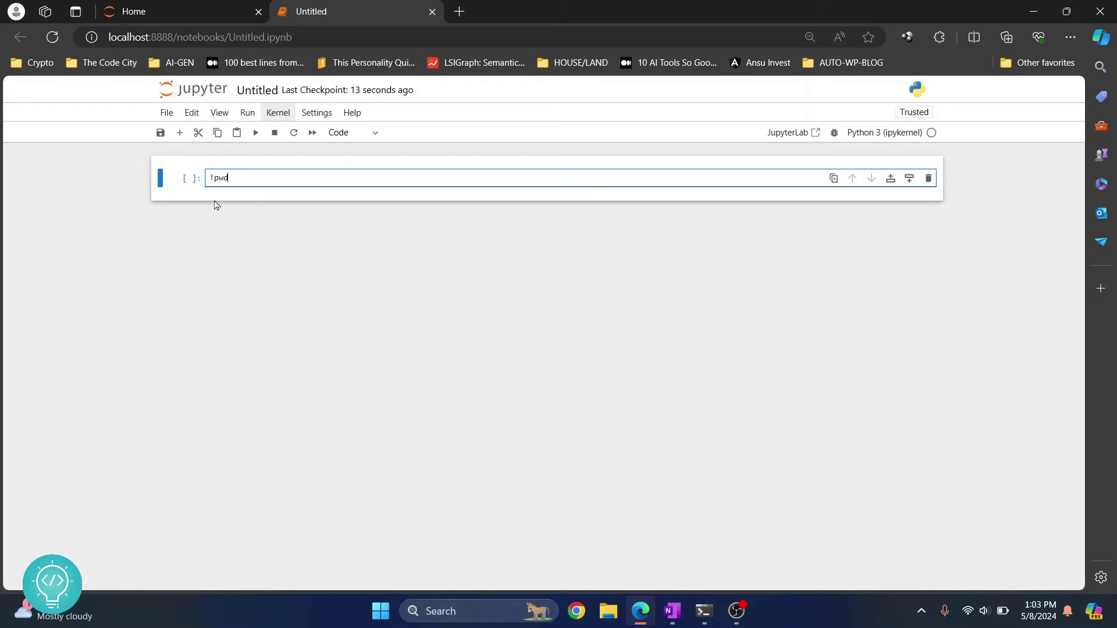
# Step: Run !pwd in the first cell, get the 'not recognized' error, then delete pwd leaving '!'
pyautogui.press('Return')
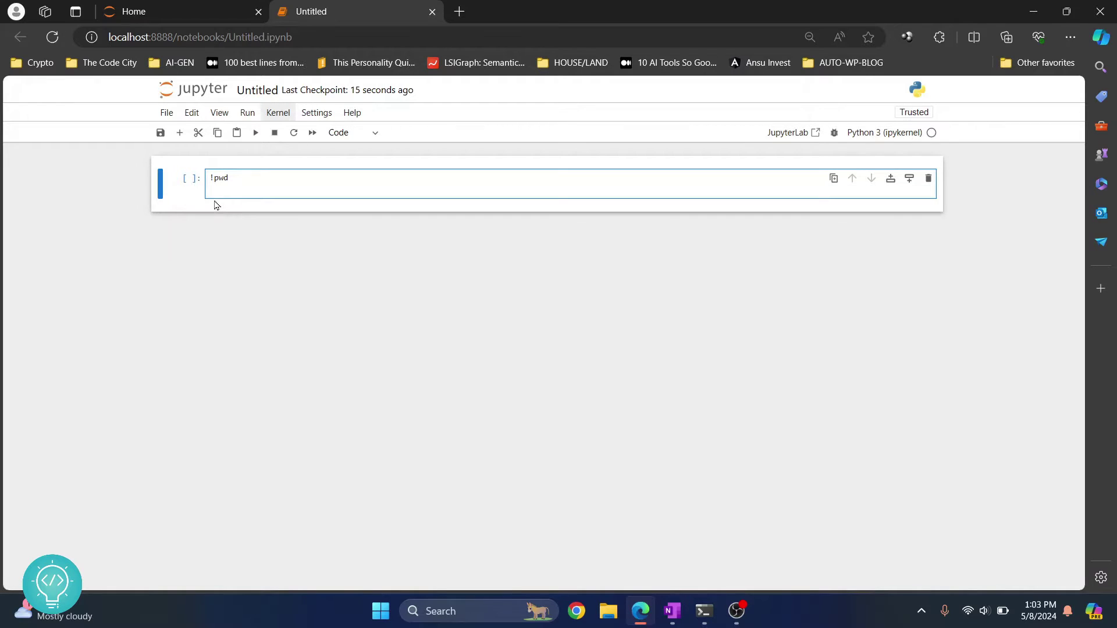
pyautogui.hotkey('ctrl', 'Return')
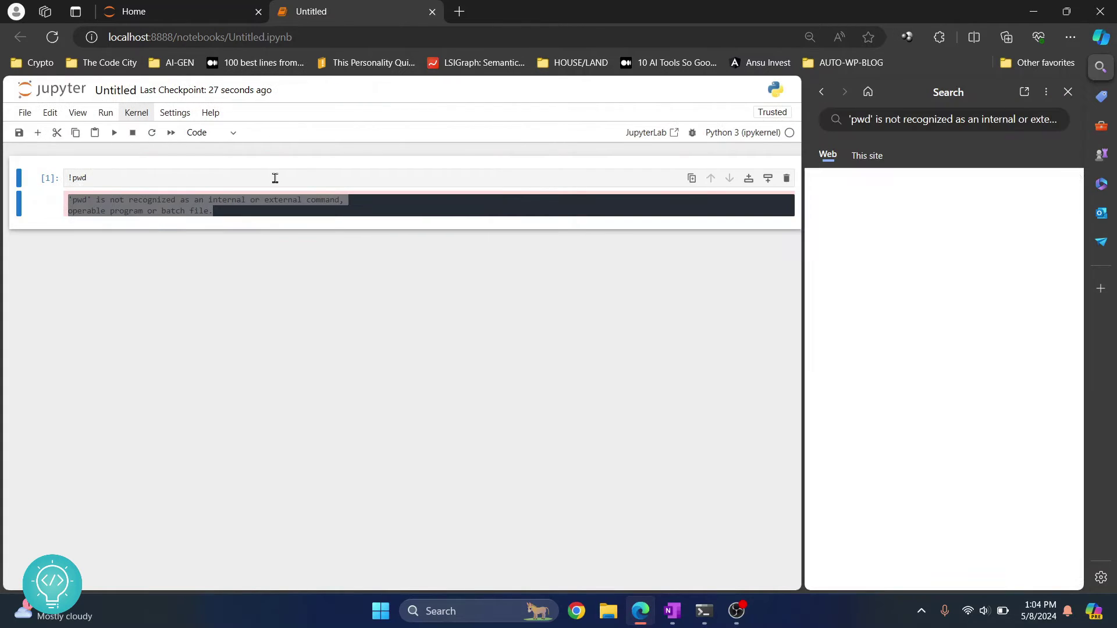
pyautogui.click(1068, 92)
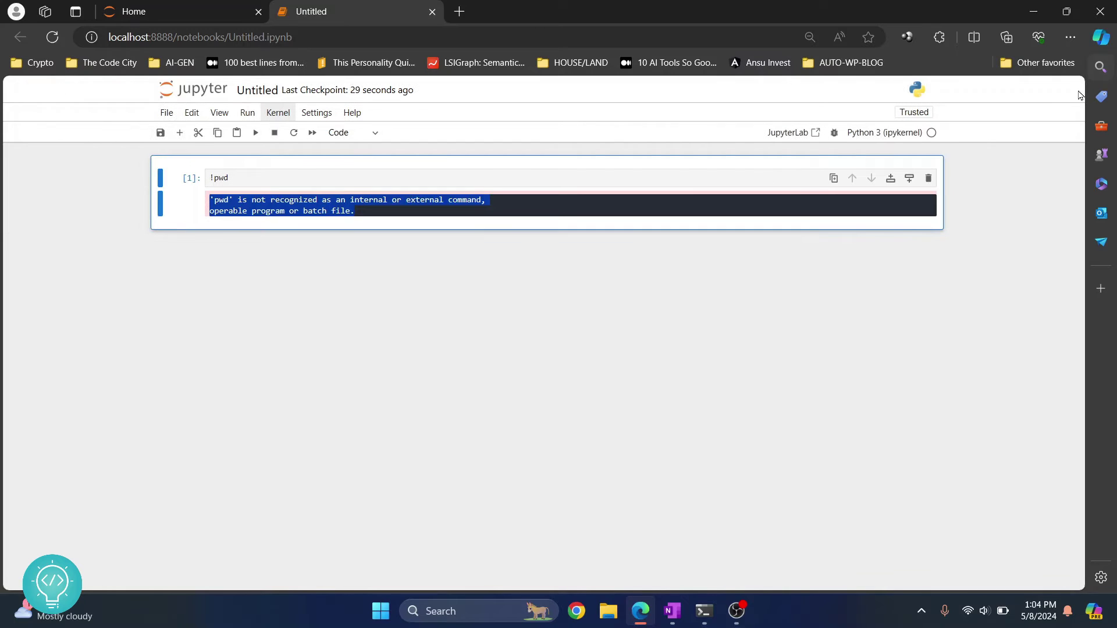
pyautogui.click(245, 177)
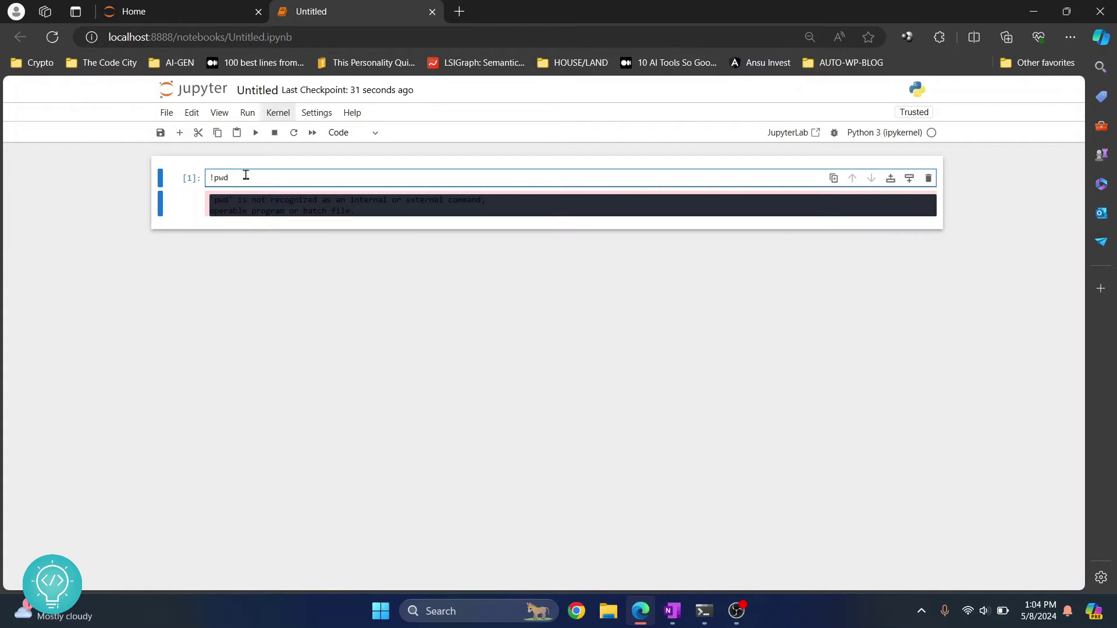
pyautogui.press('BackSpace')
pyautogui.press('BackSpace')
pyautogui.write('dir')
# Step: Run !dir in the cell to list the working directory's contents
pyautogui.hotkey('ctrl', 'Return')
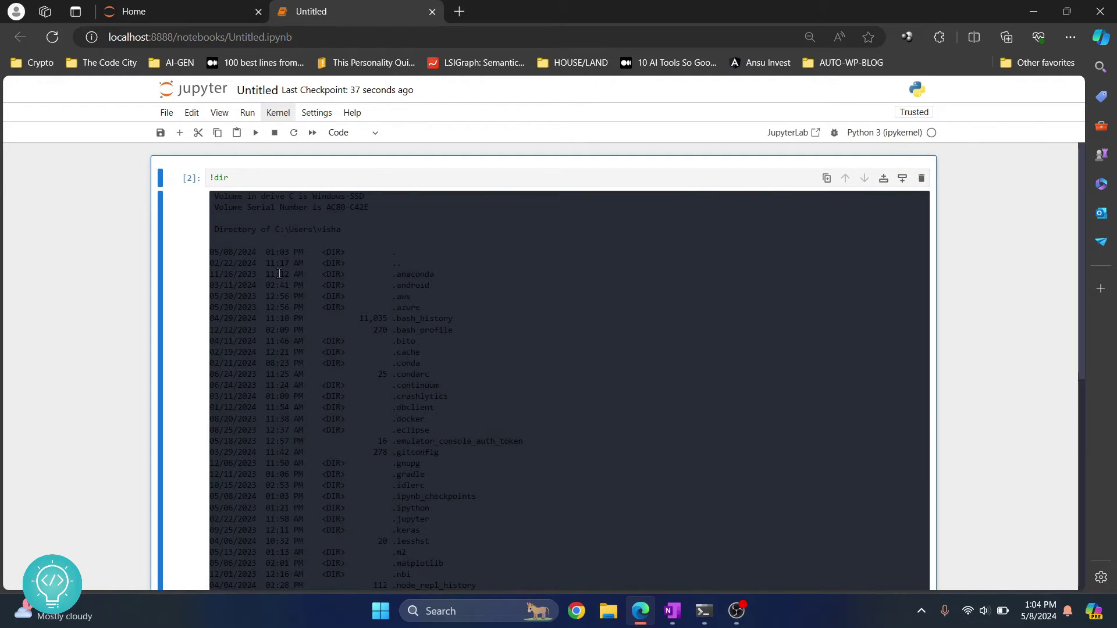
pyautogui.moveTo(213, 195)
pyautogui.mouseDown()
pyautogui.moveTo(470, 320)
pyautogui.moveTo(442, 441)
pyautogui.mouseUp()
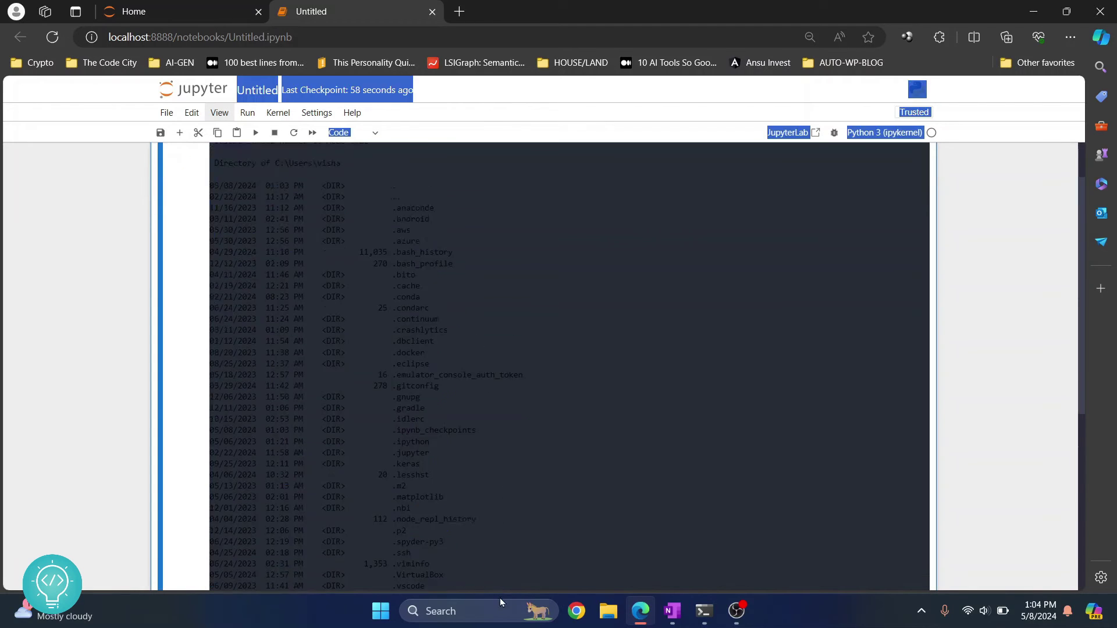
pyautogui.click(442, 445)
pyautogui.scroll(5, 443, 393)
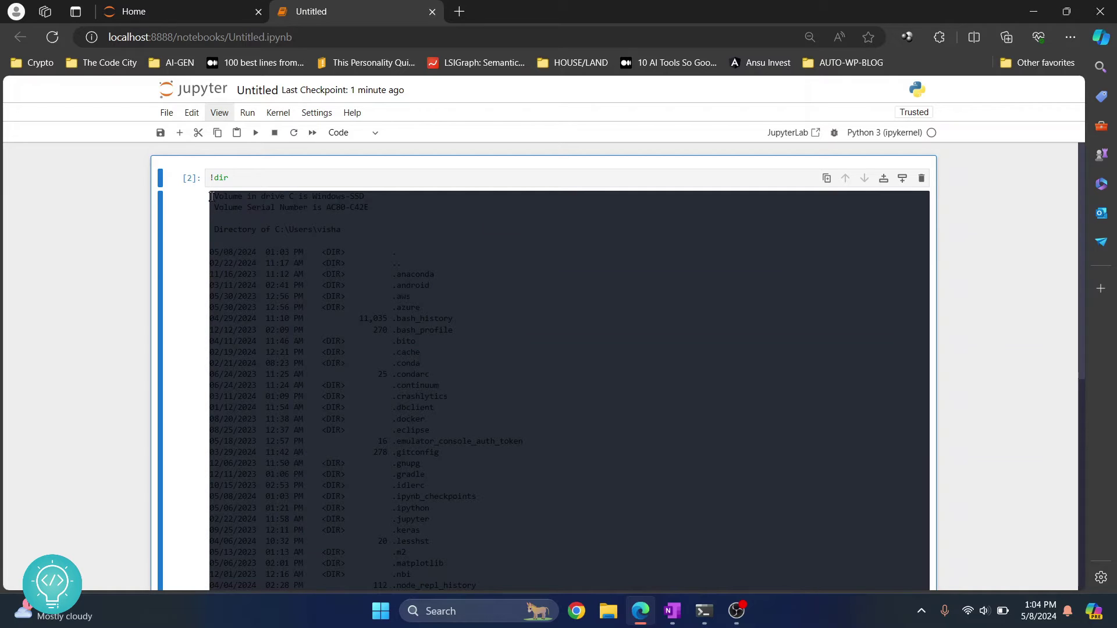
pyautogui.moveTo(212, 197); pyautogui.dragTo(574, 562)
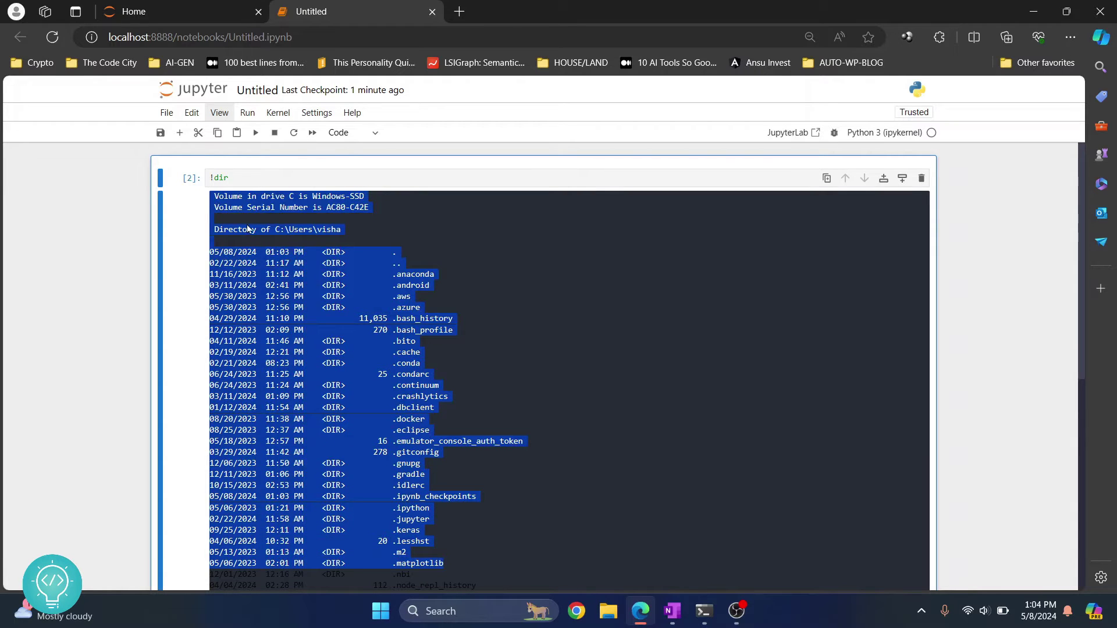
pyautogui.click(279, 230)
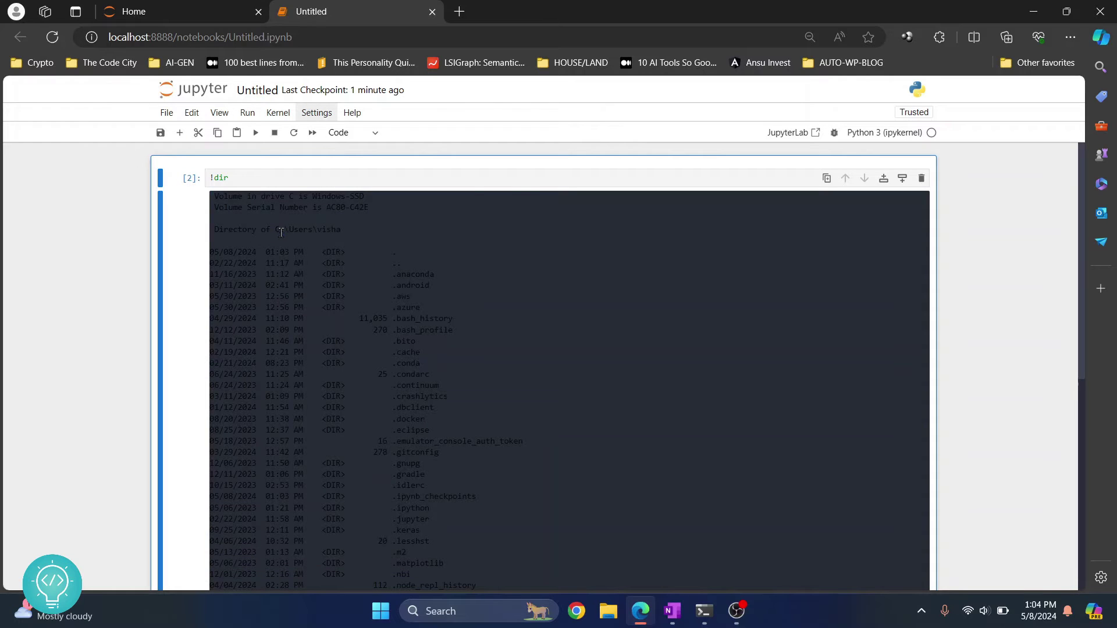
# Step: Copy the working directory path shown after 'Directory of' in the output
pyautogui.moveTo(276, 229); pyautogui.dragTo(343, 229)
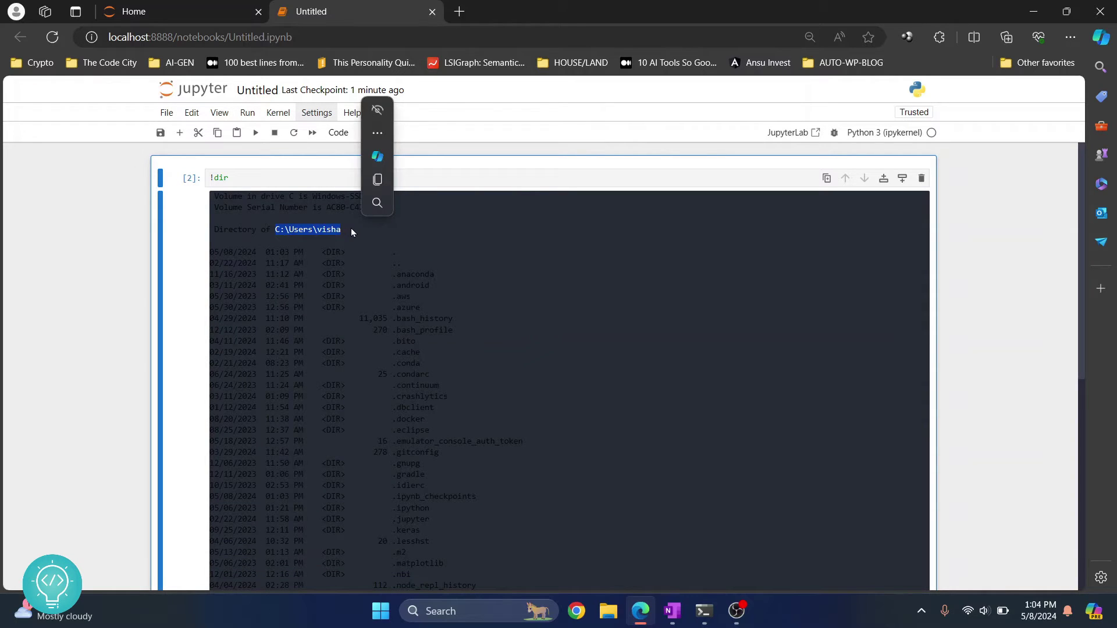
pyautogui.hotkey('ctrl', 'c')
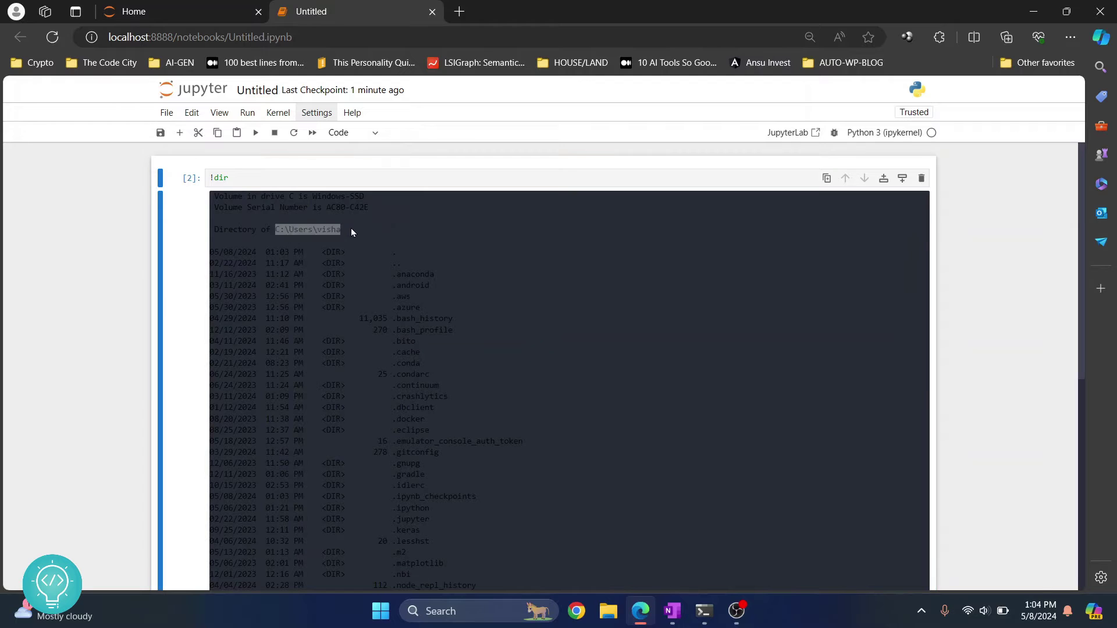
pyautogui.hotkey('alt', 'Tab')
pyautogui.press('Tab')
pyautogui.press('Left')
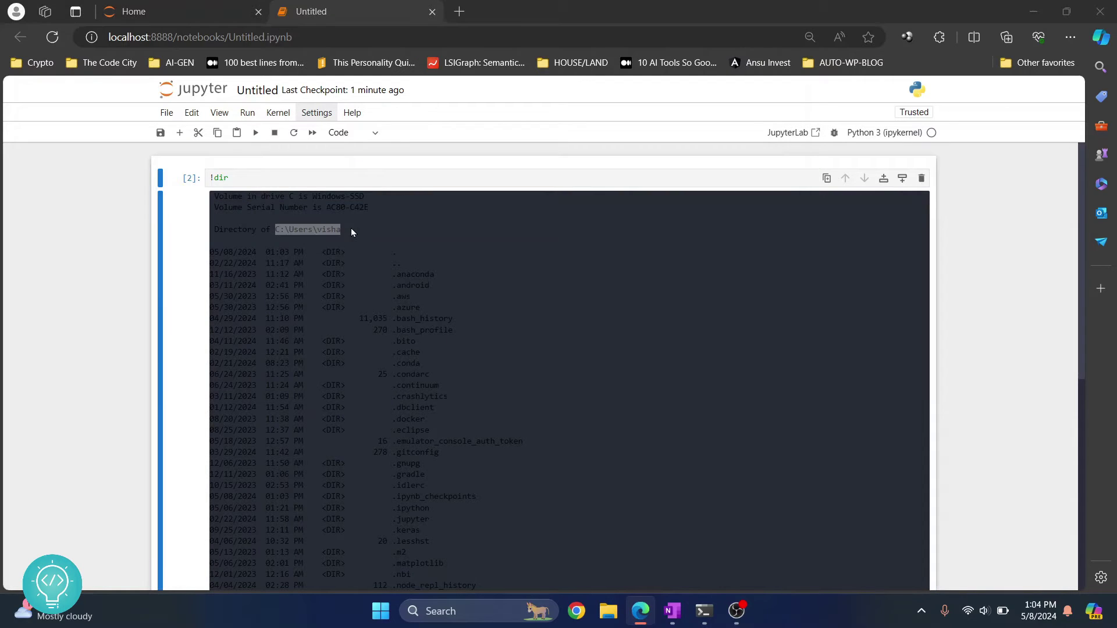
# Step: Go to the copied home folder path in maximized File Explorer and select Untitled.ipynb
pyautogui.press('super+e')
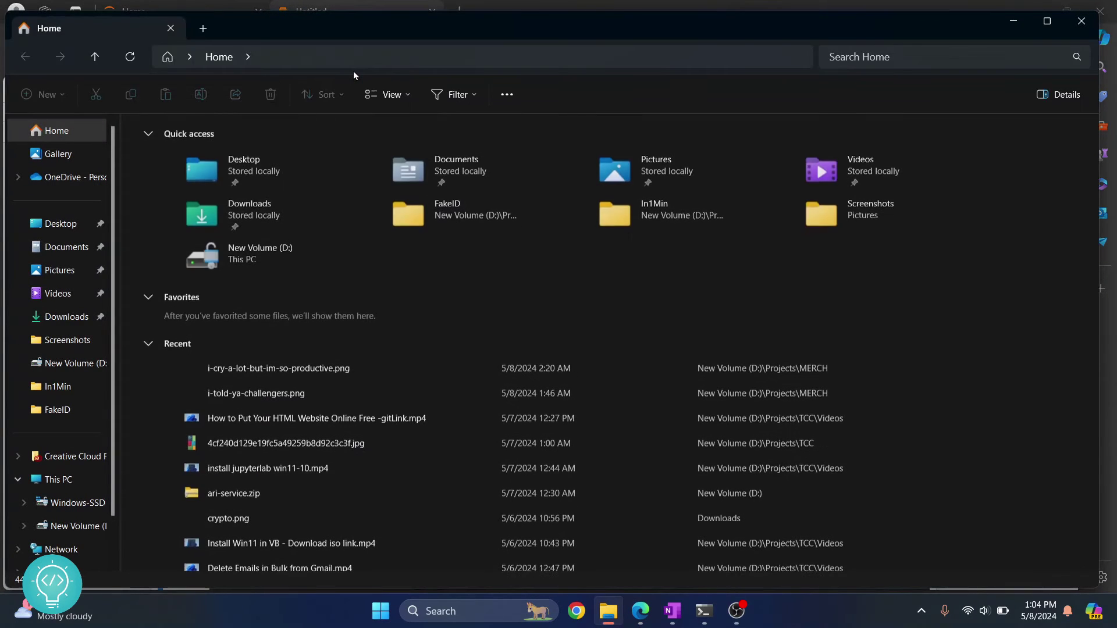
pyautogui.press('super+Up')
pyautogui.click(400, 45)
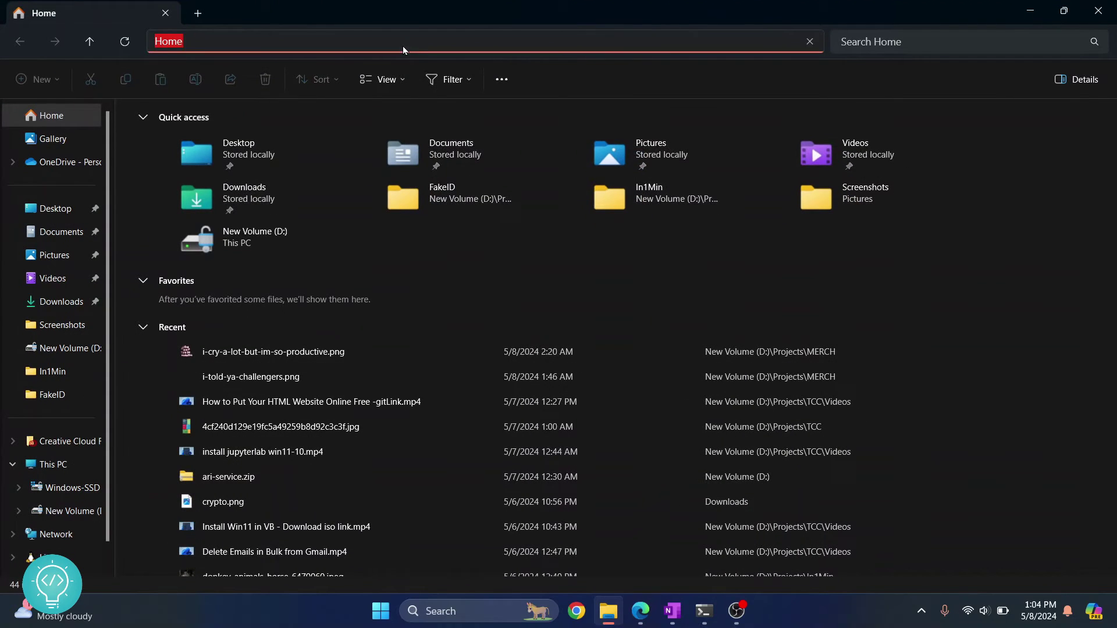
pyautogui.write('v')
pyautogui.press('BackSpace')
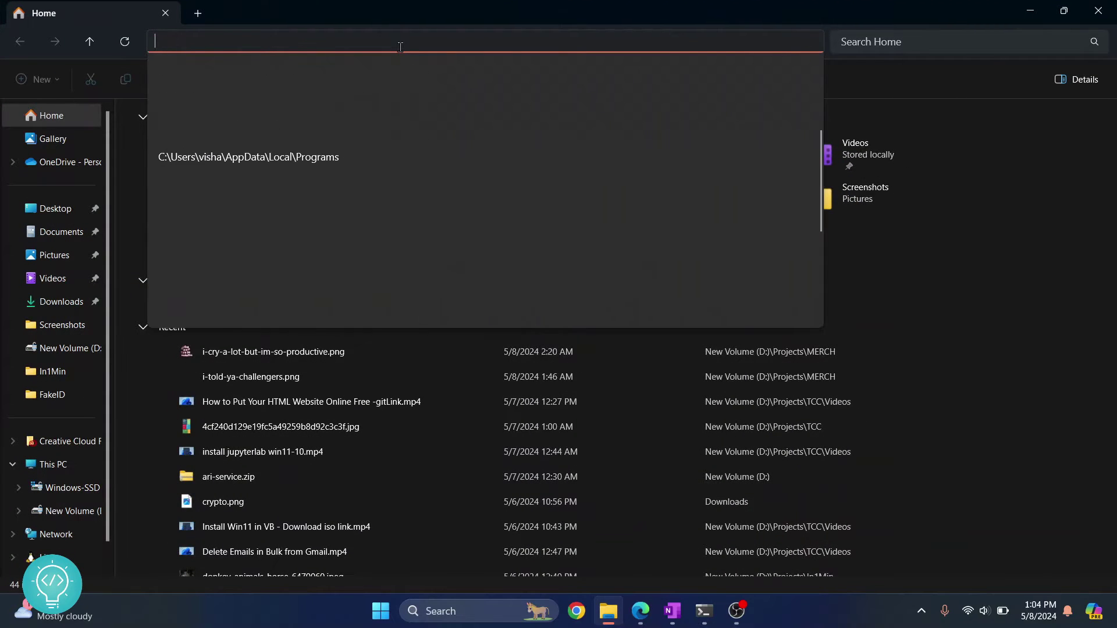
pyautogui.write('C:\\Users\\visha\\')
pyautogui.press('Return')
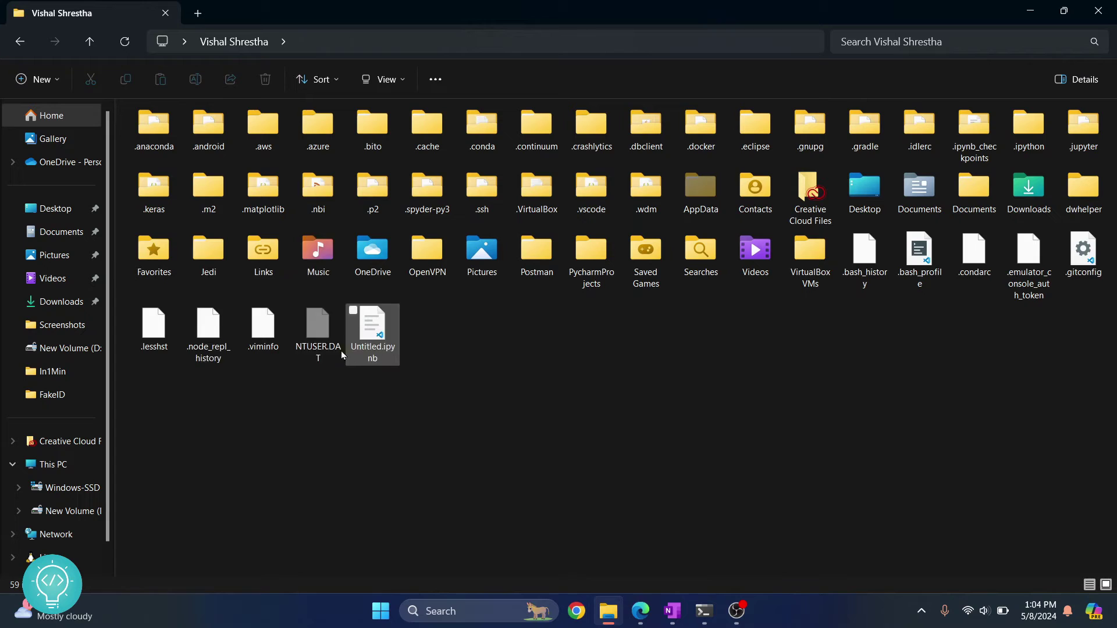
pyautogui.click(383, 347)
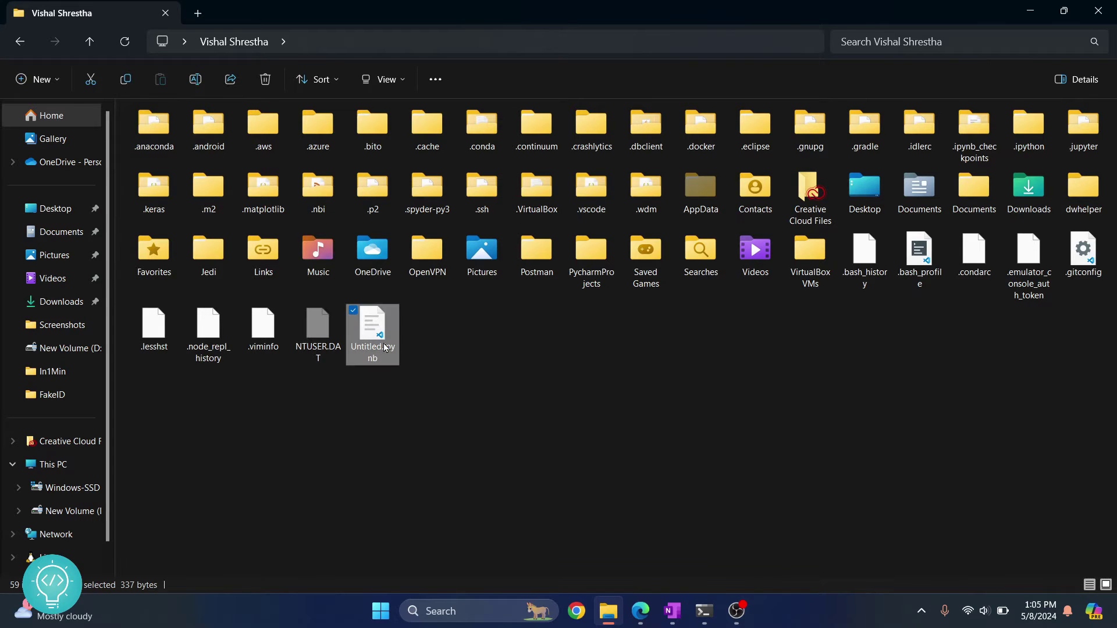
pyautogui.click(640, 611)
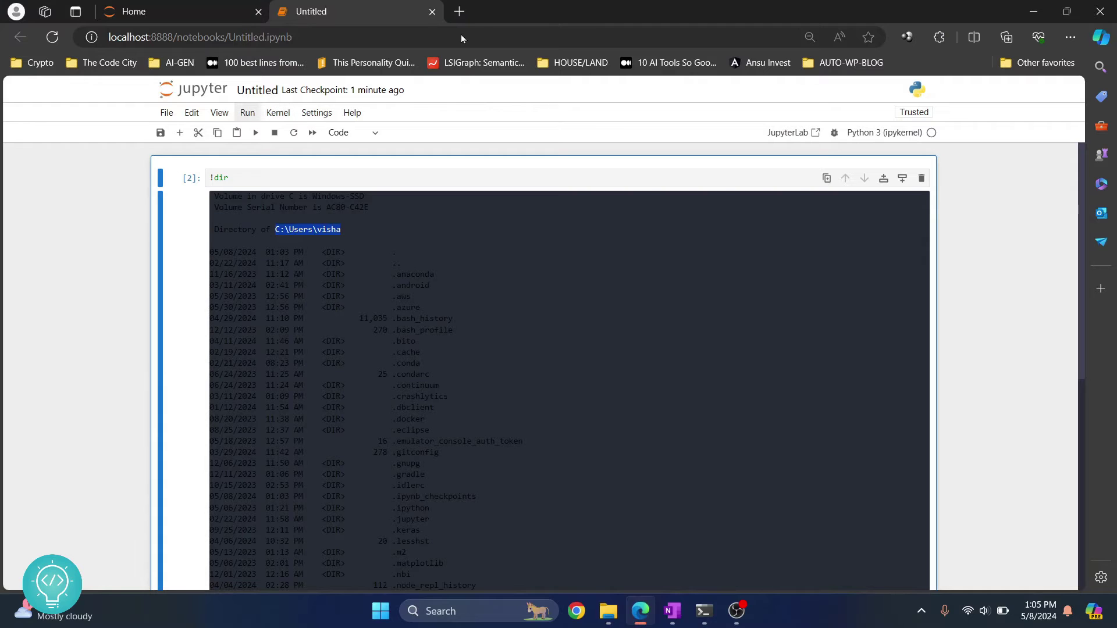
# Step: Search Bing for 'iris dataset' and download curran's Iris Dataset gist as a ZIP
pyautogui.click(459, 11)
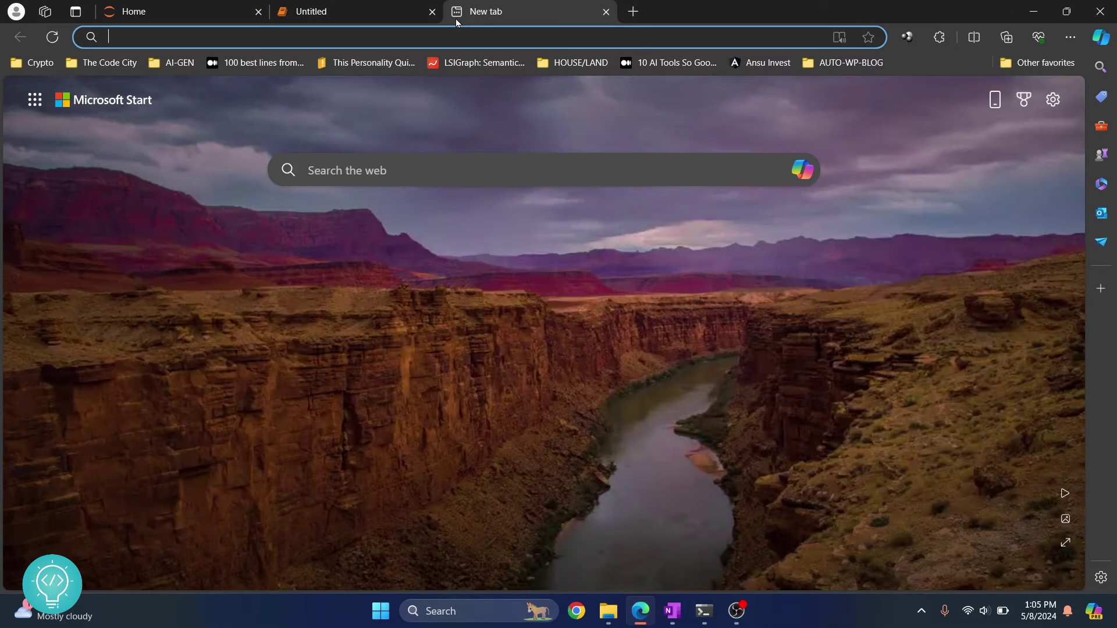
pyautogui.write('i')
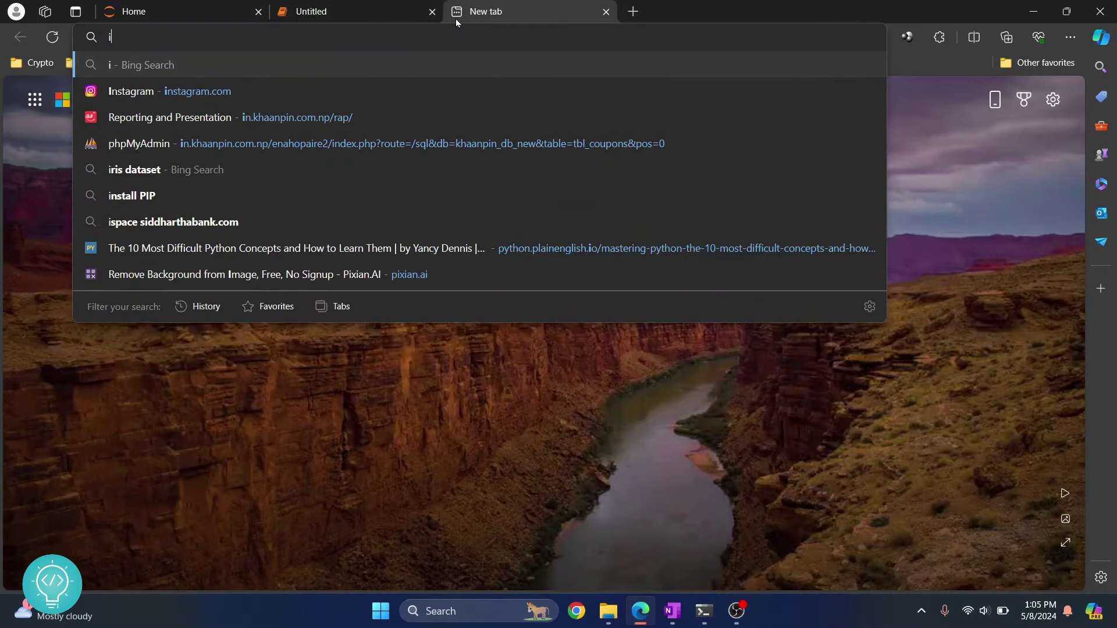
pyautogui.write('ris')
pyautogui.press('Return')
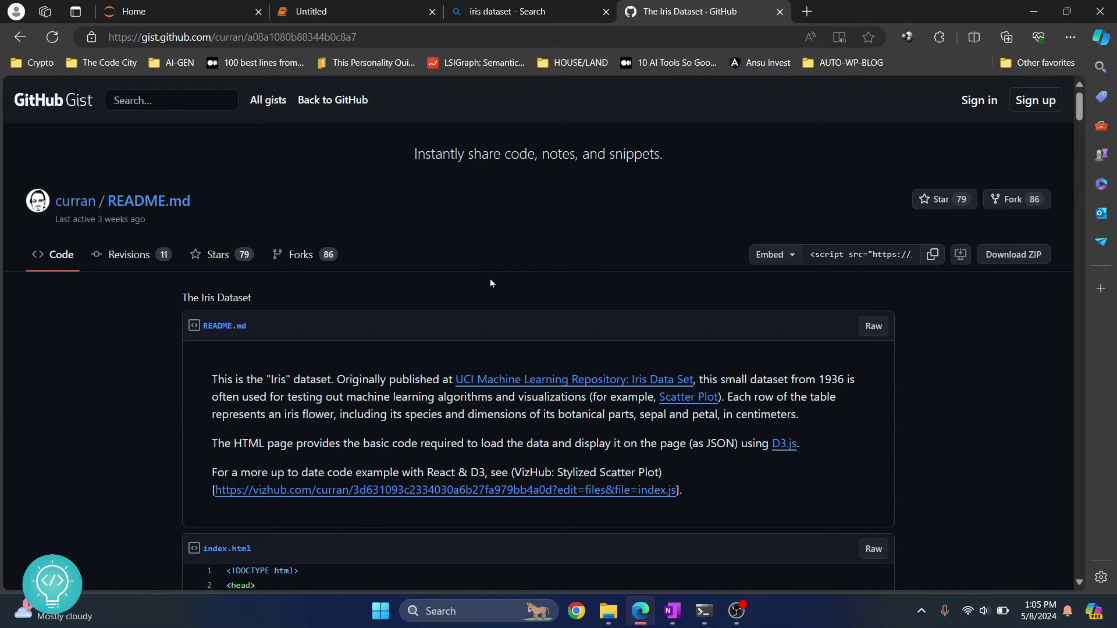
pyautogui.scroll(-2, 490, 278)
pyautogui.scroll(-2, 489, 278)
pyautogui.scroll(4, 490, 278)
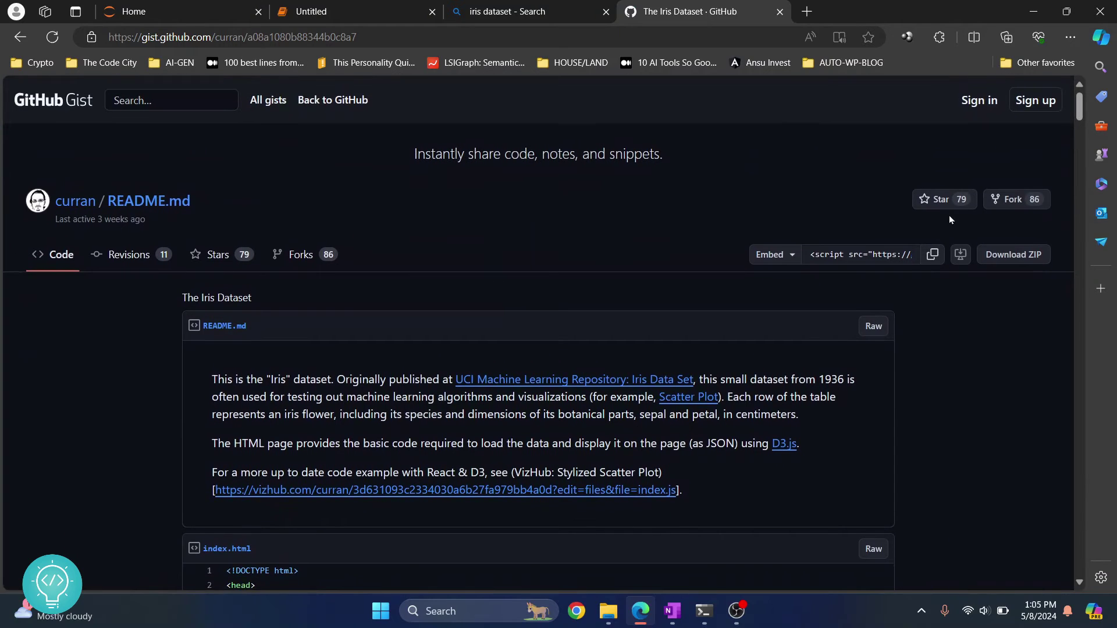
pyautogui.click(1013, 255)
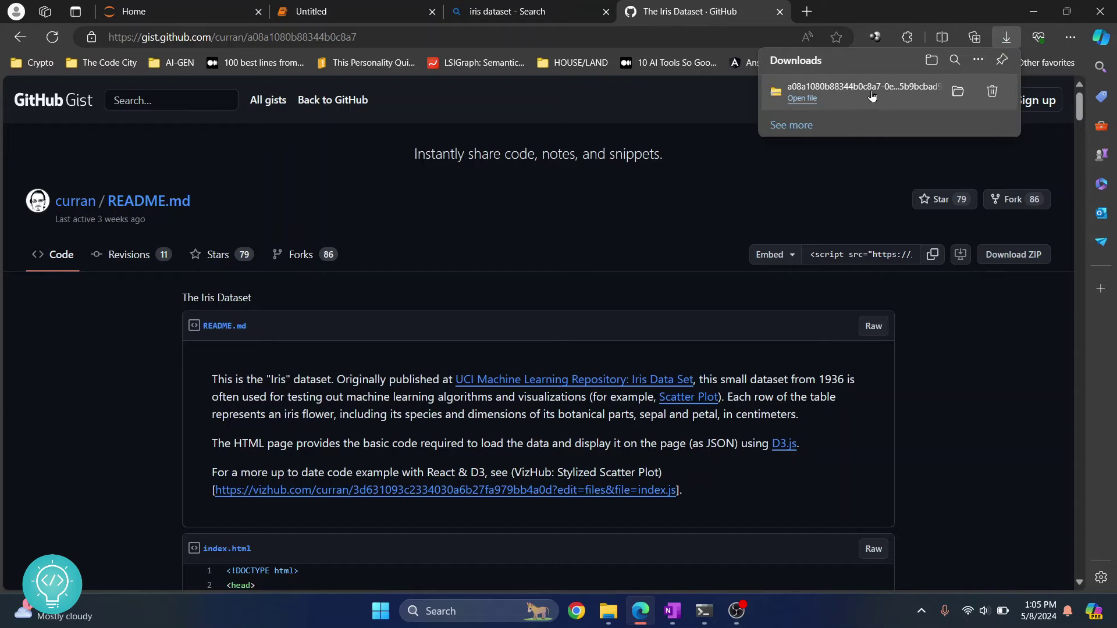
# Step: Extract the downloaded ZIP and open its inner folder holding iris.csv, iris.json, index.html, README.md
pyautogui.click(960, 93)
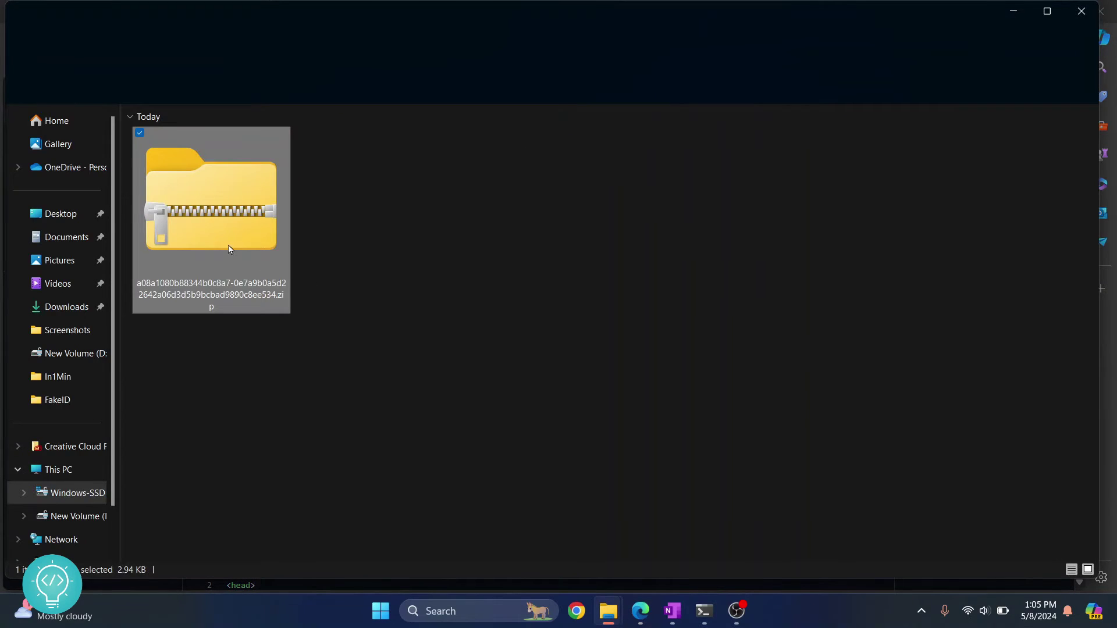
pyautogui.rightClick(197, 217)
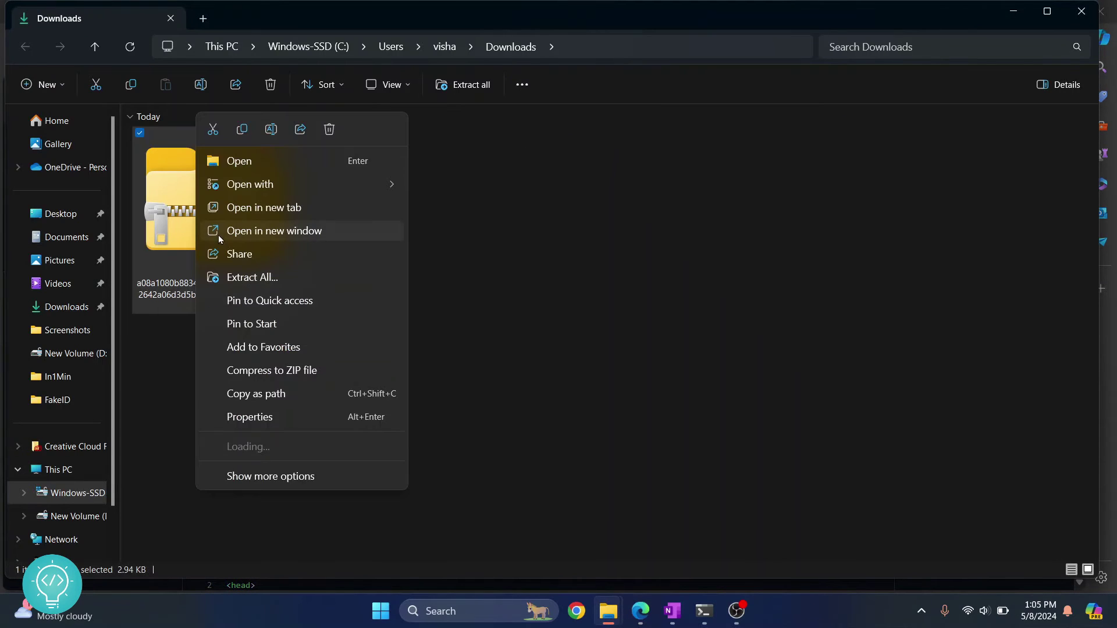
pyautogui.click(256, 277)
pyautogui.press('Return')
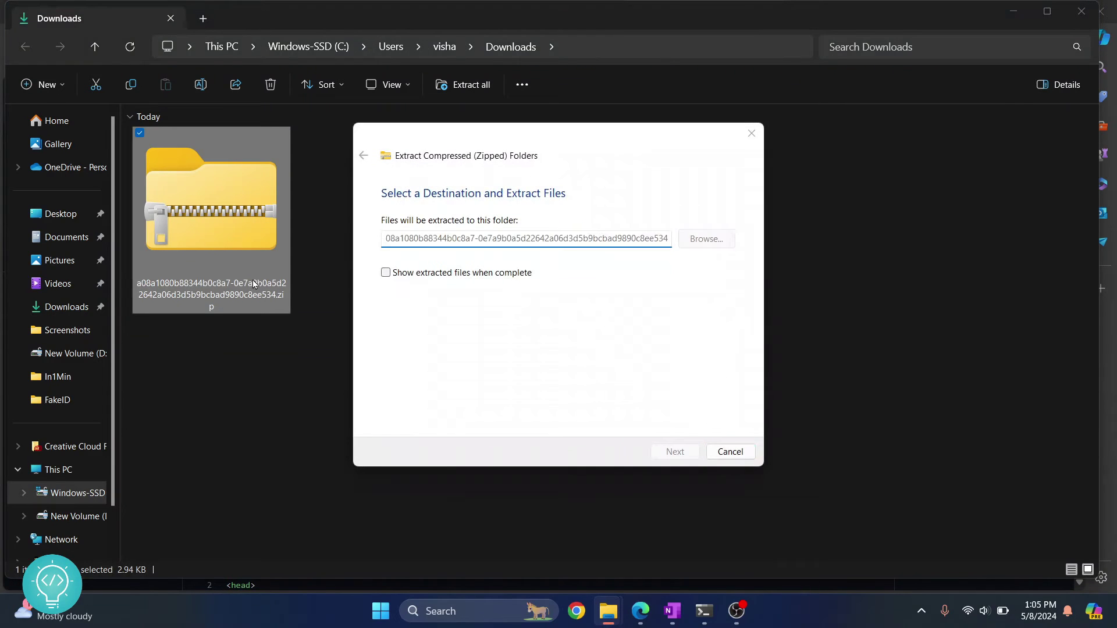
pyautogui.doubleClick(340, 197)
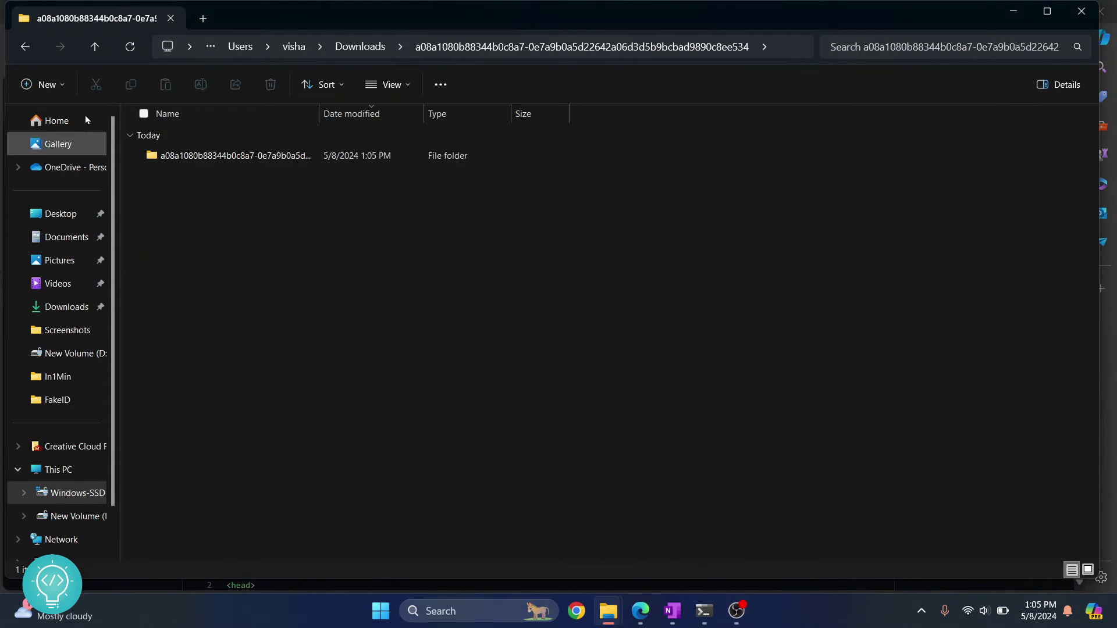
pyautogui.doubleClick(262, 156)
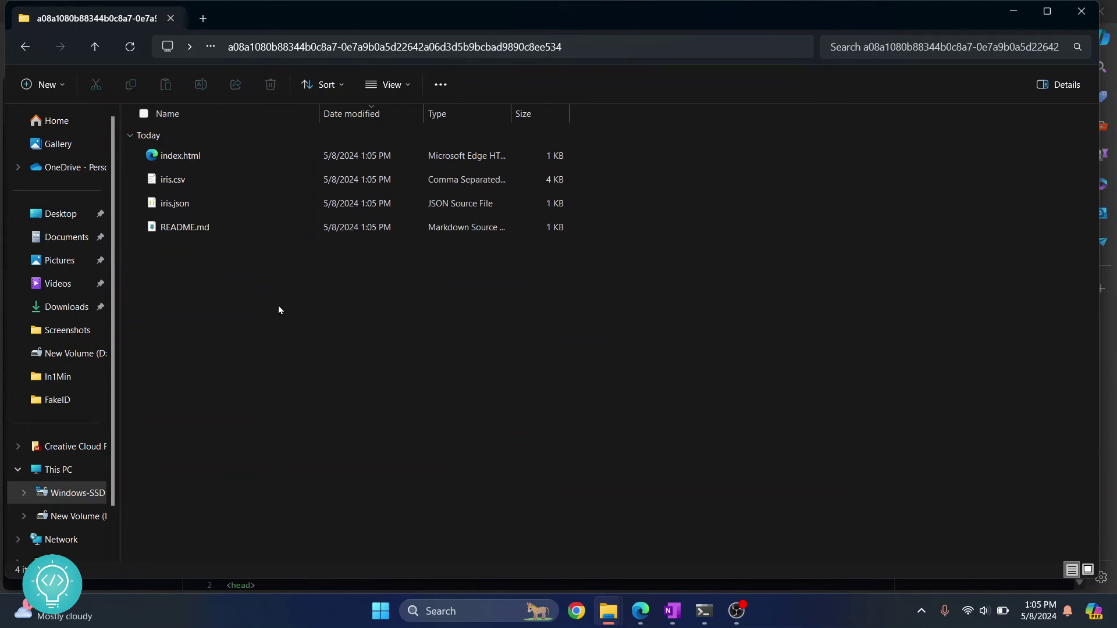
# Step: Copy iris.csv from the extracted folder into the home folder beside Untitled.ipynb
pyautogui.click(193, 179)
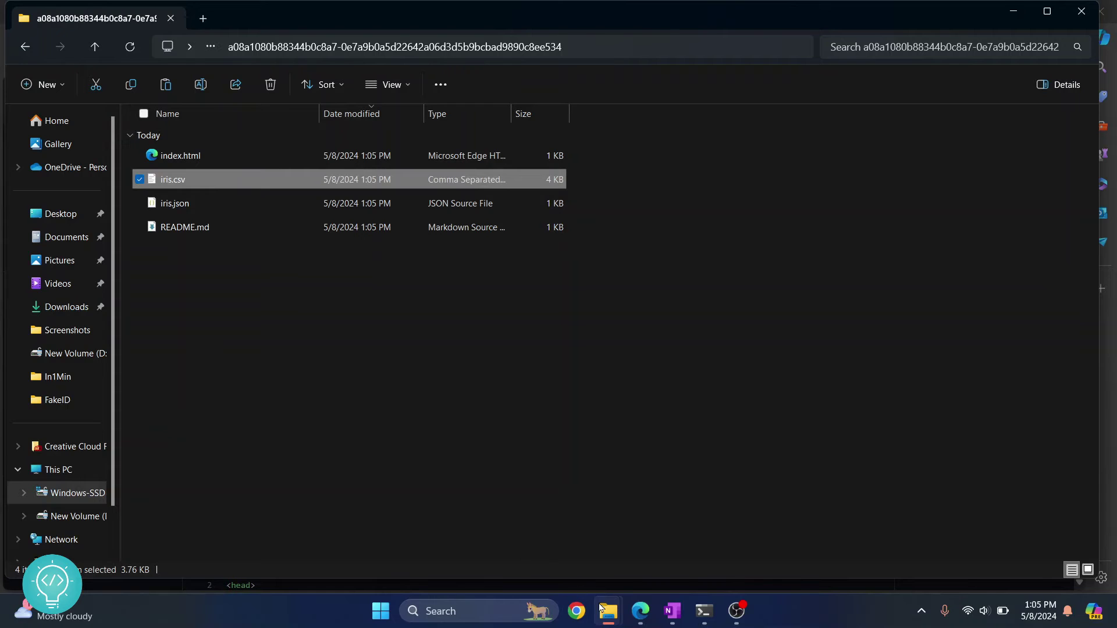
pyautogui.moveTo(609, 611)
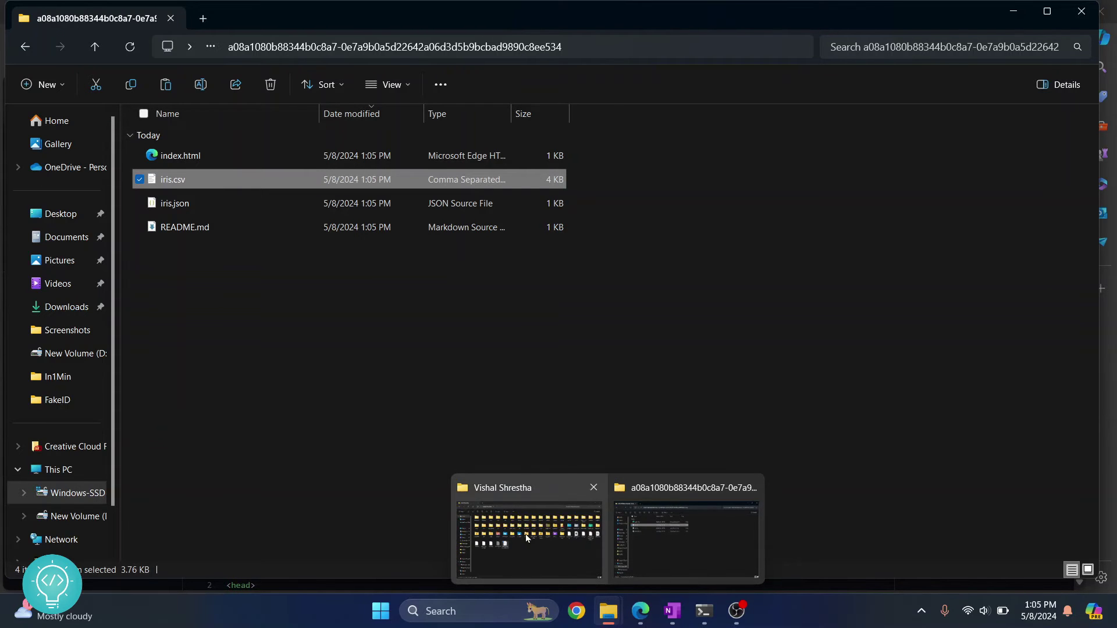
pyautogui.click(527, 539)
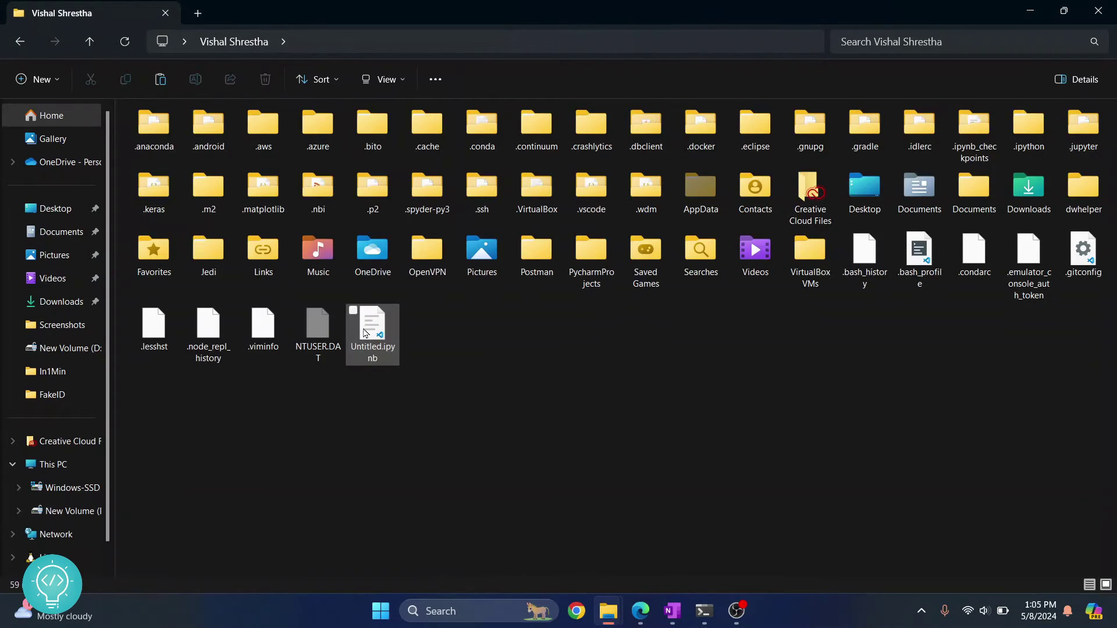
pyautogui.click(367, 329)
pyautogui.hotkey('ctrl', 'v')
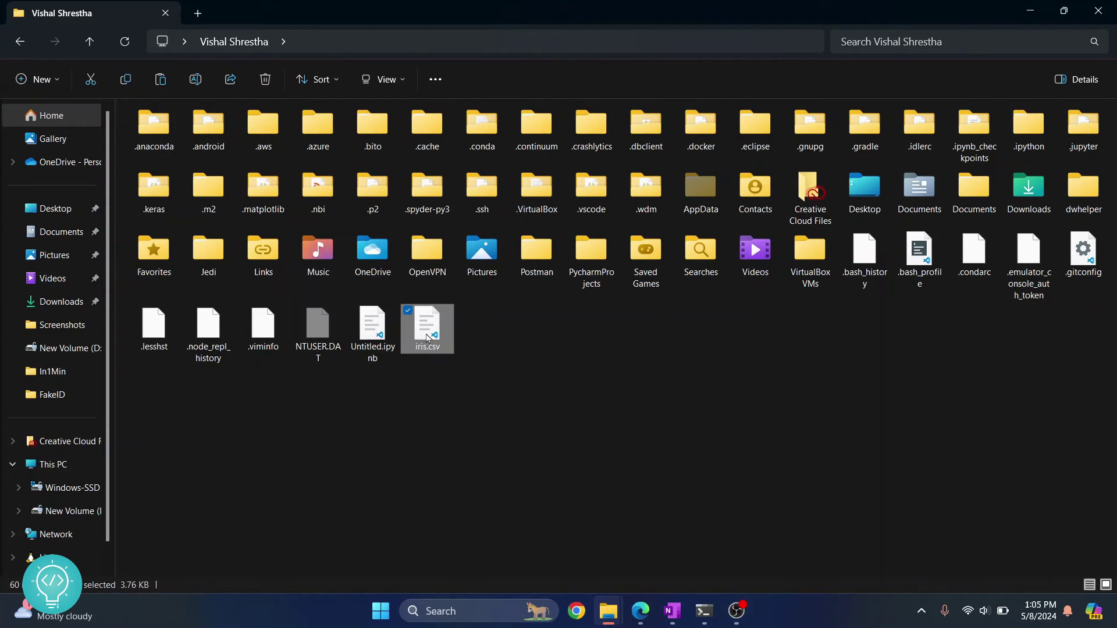
pyautogui.click(493, 366)
pyautogui.click(641, 611)
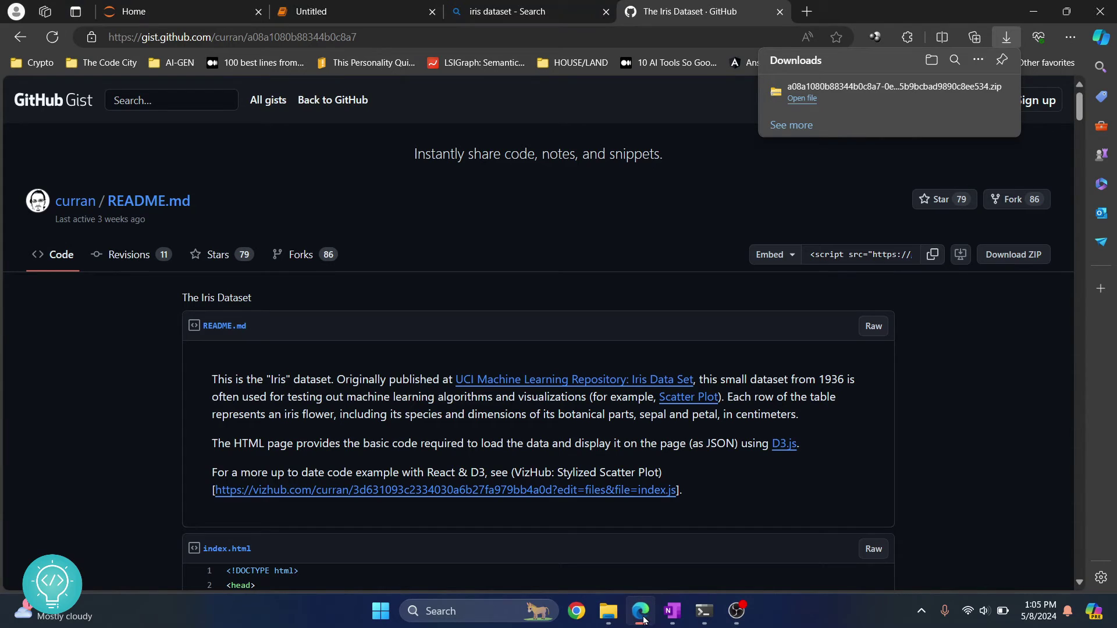
# Step: Replace '!dir' in the first cell with 'import pandas as pd' and run it
pyautogui.click(319, 10)
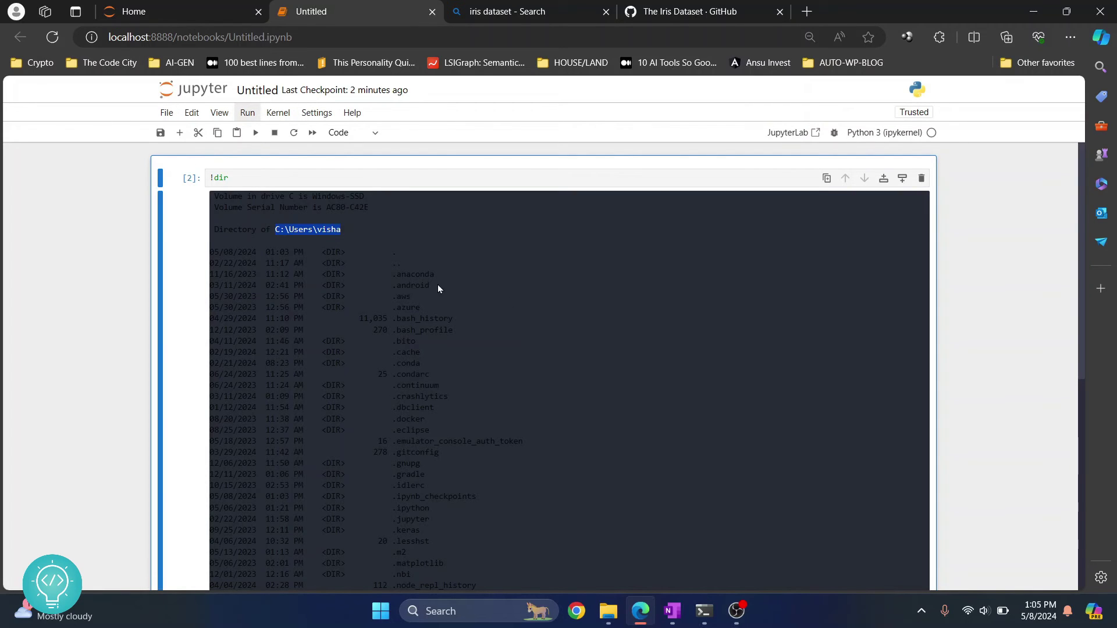
pyautogui.click(313, 299)
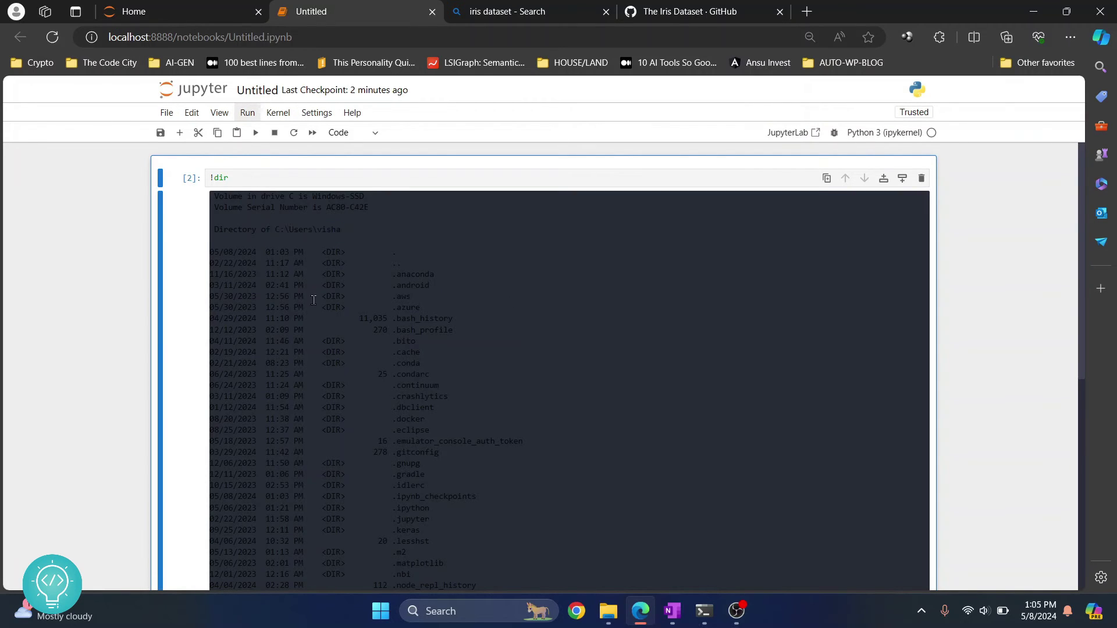
pyautogui.moveTo(229, 179); pyautogui.dragTo(183, 180)
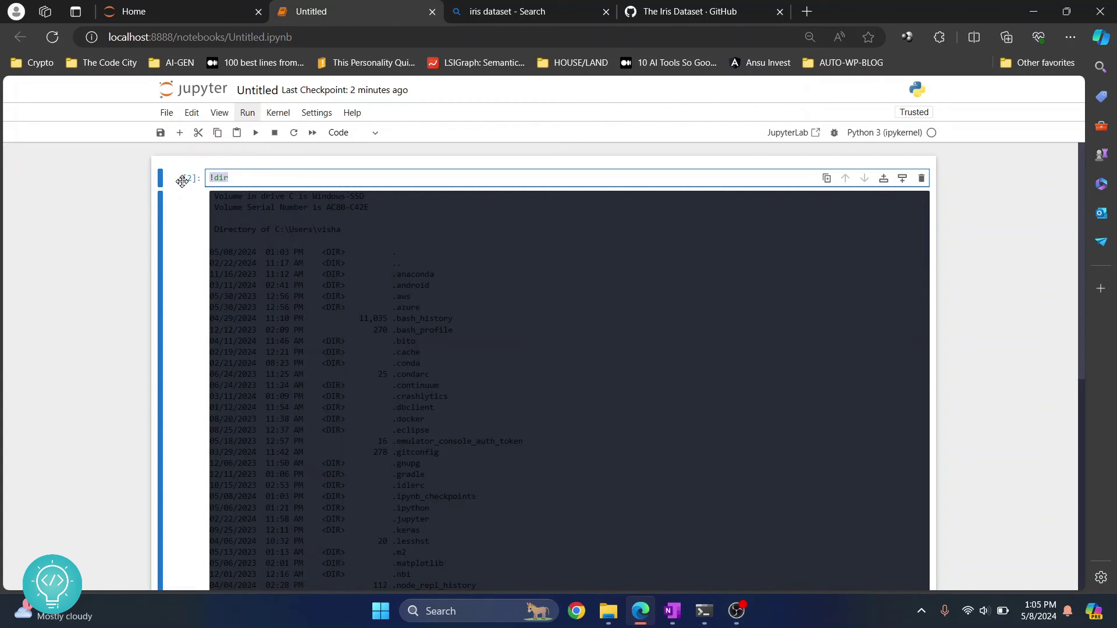
pyautogui.write('impor')
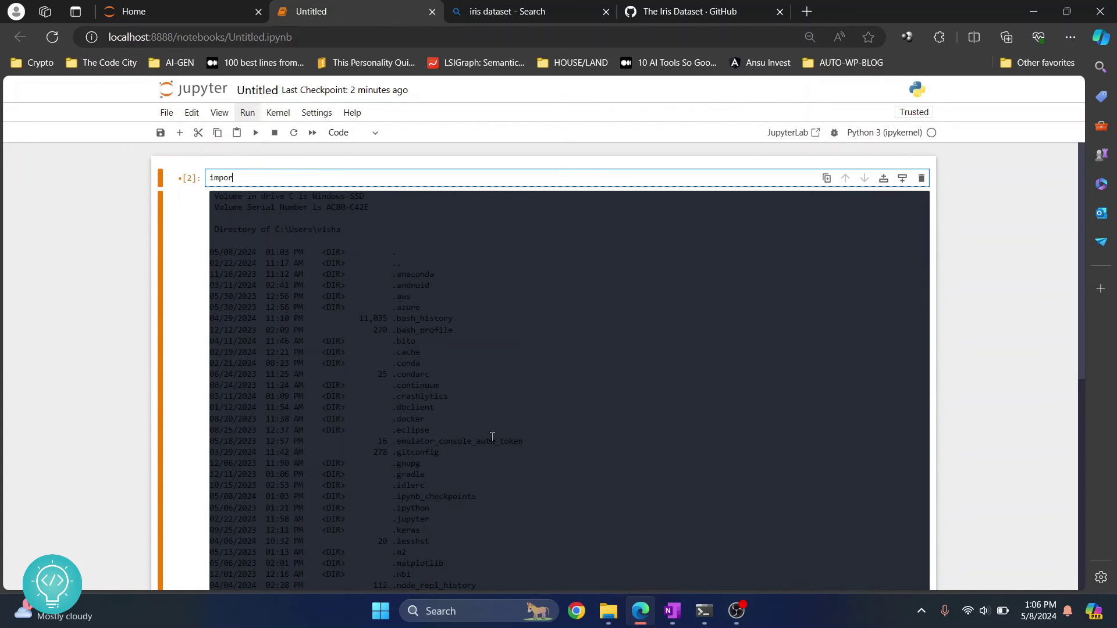
pyautogui.write('t pandas as pd')
pyautogui.hotkey('shift', 'Return')
pyautogui.write('iris_ds = pd.read_csv')
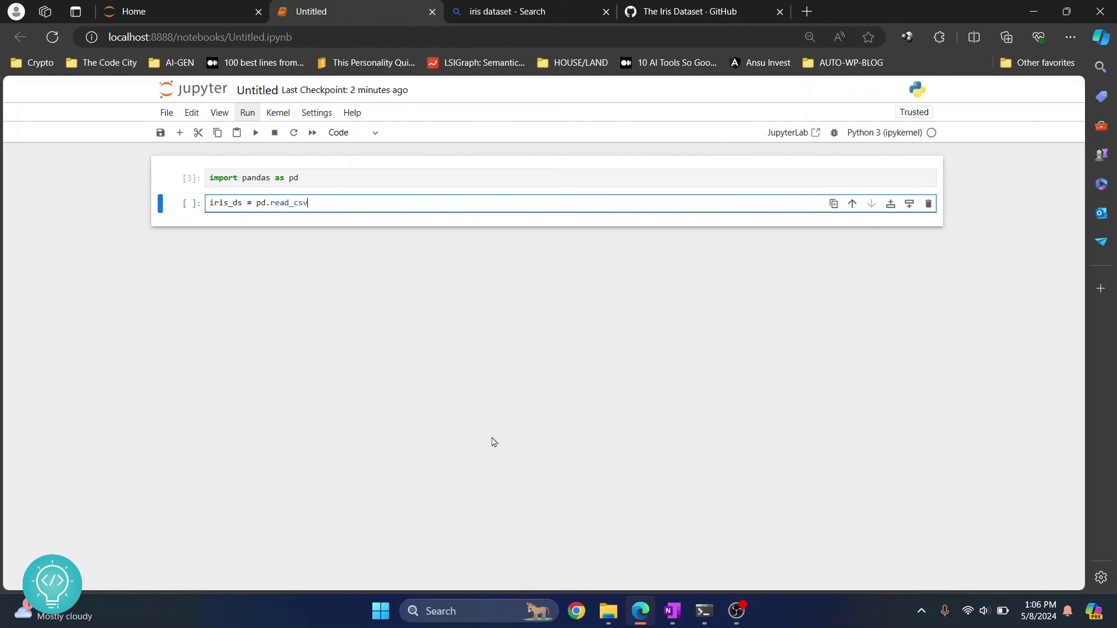
pyautogui.write("('")
# Step: Run iris_ds = pd.read_csv('iris.csv') after confirming the iris.csv filename in File Explorer
pyautogui.click(608, 611)
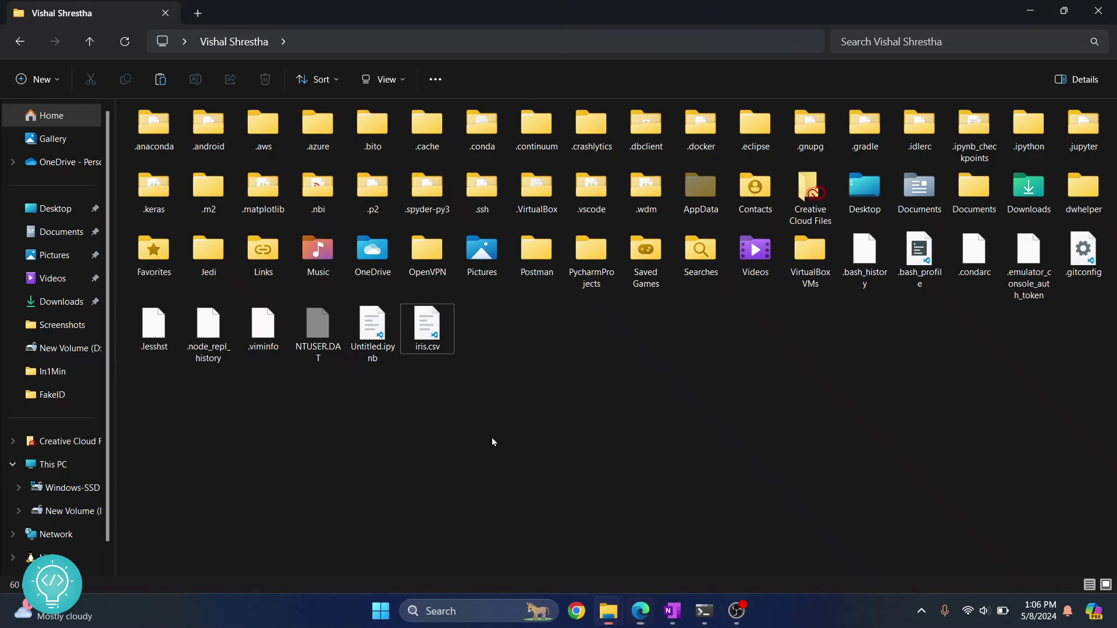
pyautogui.click(427, 331)
pyautogui.hotkey('alt', 'Tab')
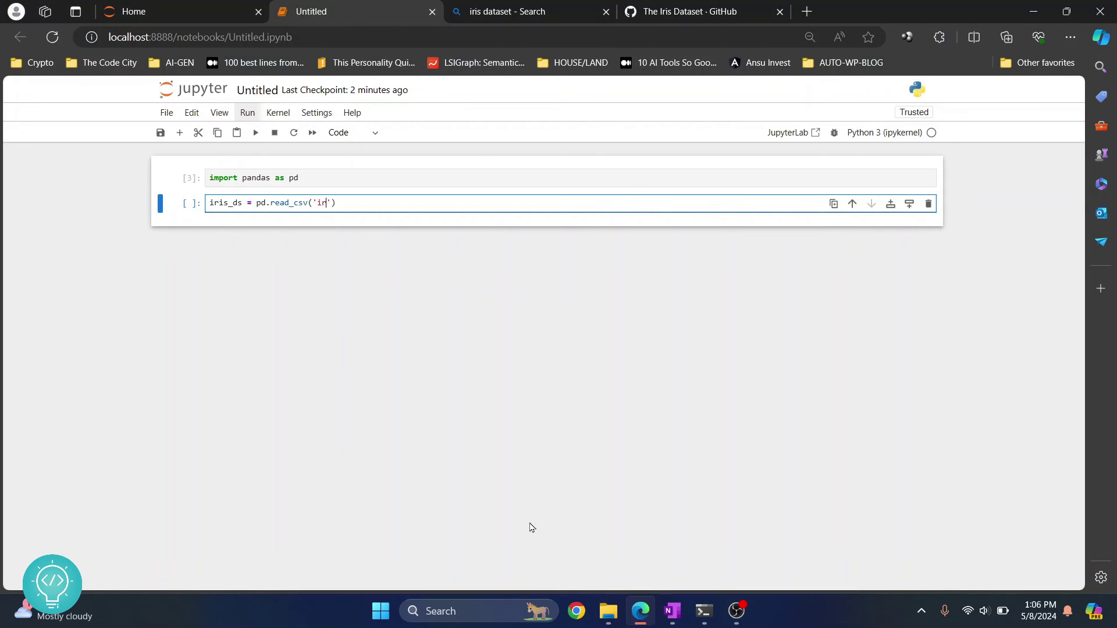
pyautogui.write('is.csv')
pyautogui.hotkey('shift', 'Return')
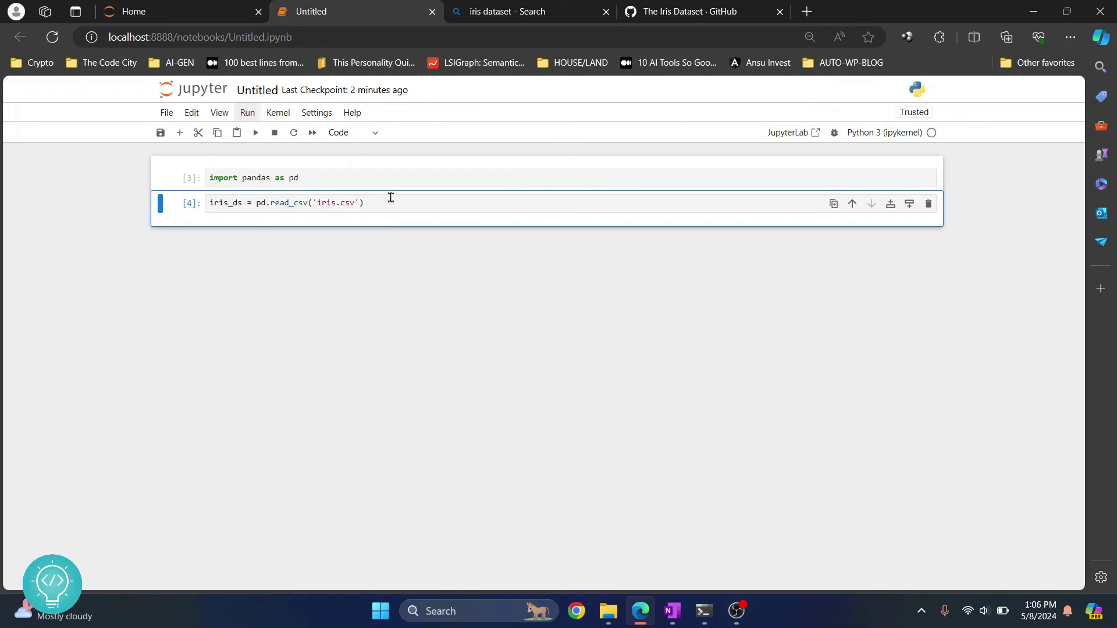
pyautogui.click(389, 198)
pyautogui.click(391, 203)
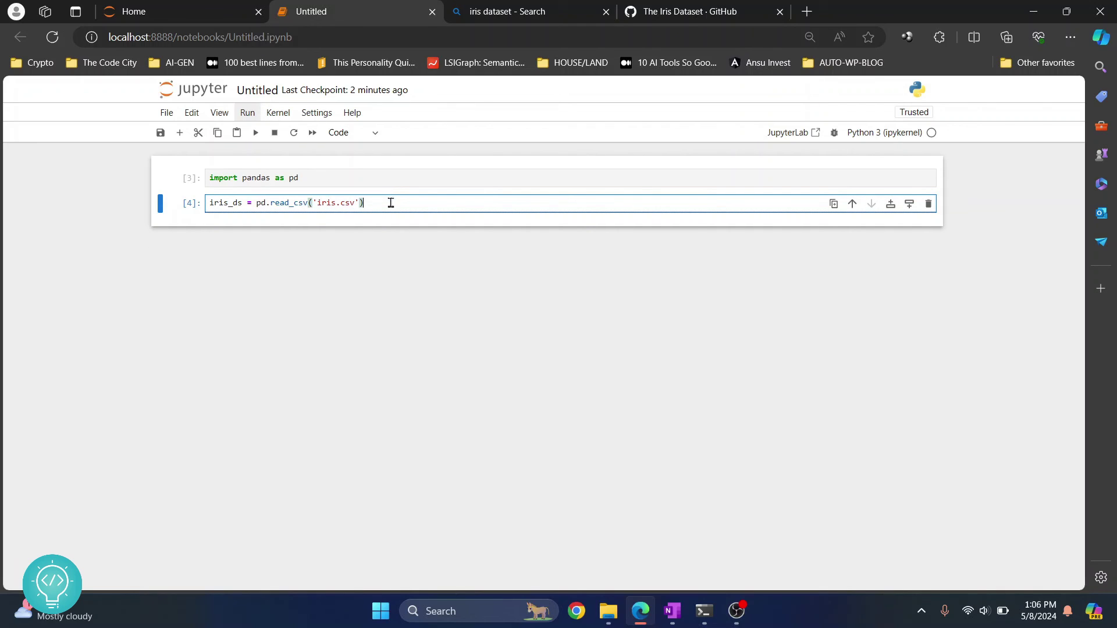
pyautogui.hotkey('shift', 'Return')
pyautogui.write('iris_ds')
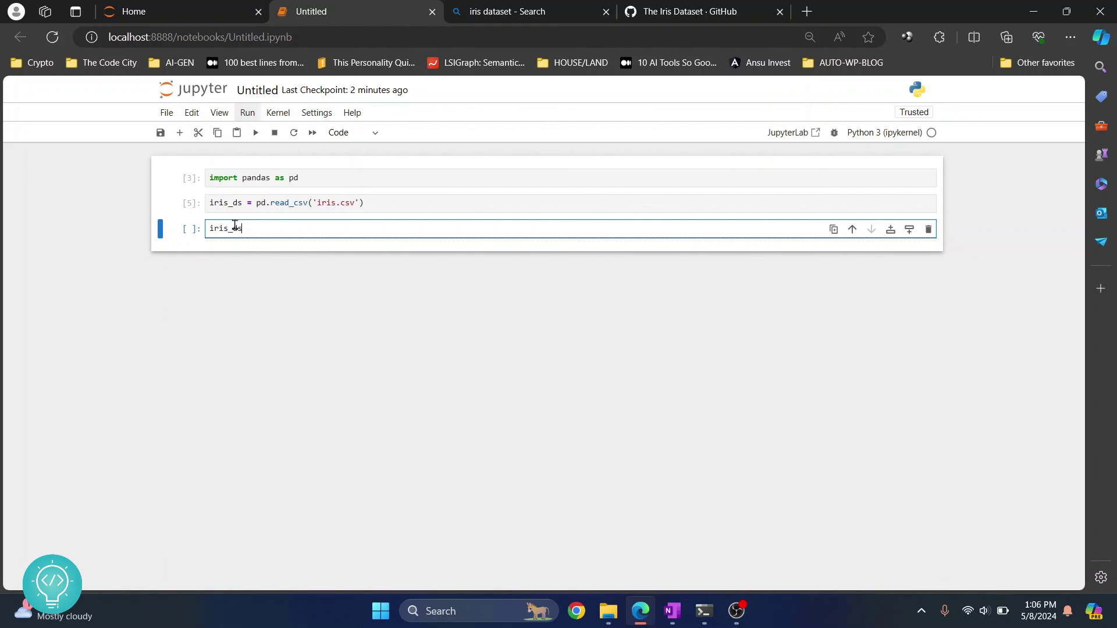
# Step: Run iris_ds in the third cell to show the 150 rows × 5 columns iris table
pyautogui.hotkey('ctrl', 'Return')
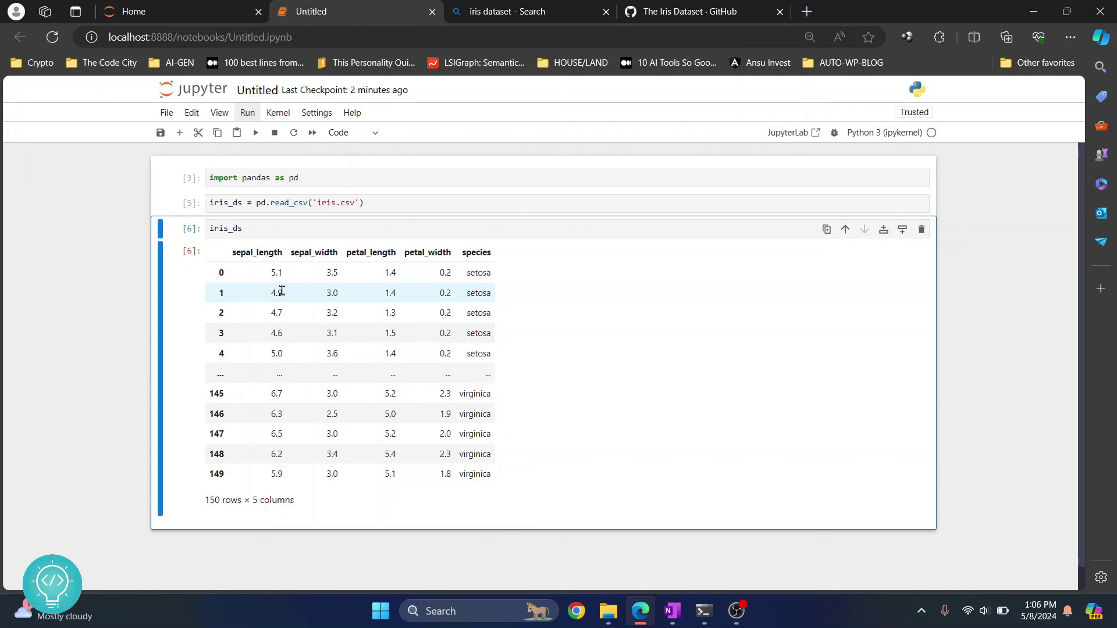
pyautogui.moveTo(381, 206); pyautogui.dragTo(207, 199)
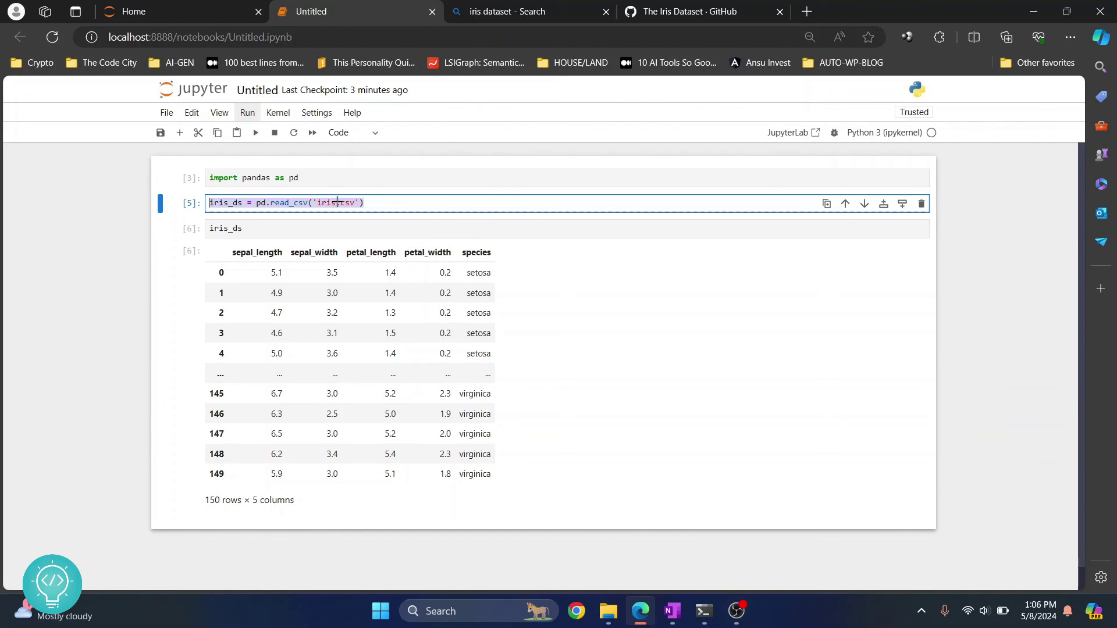
pyautogui.click(608, 611)
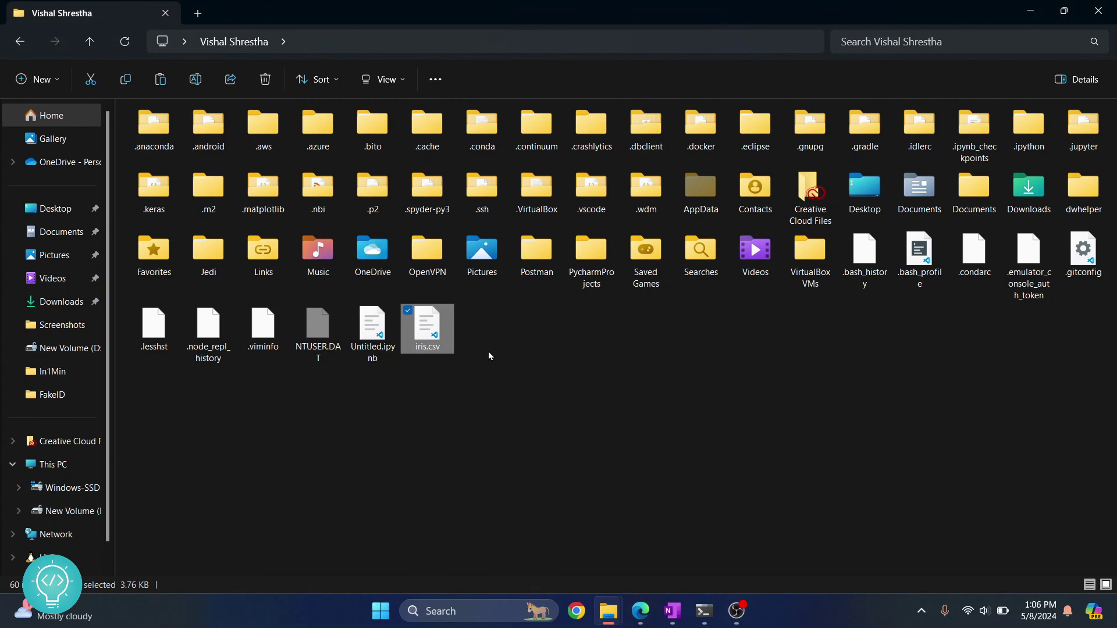
pyautogui.hotkey('alt', 'Tab')
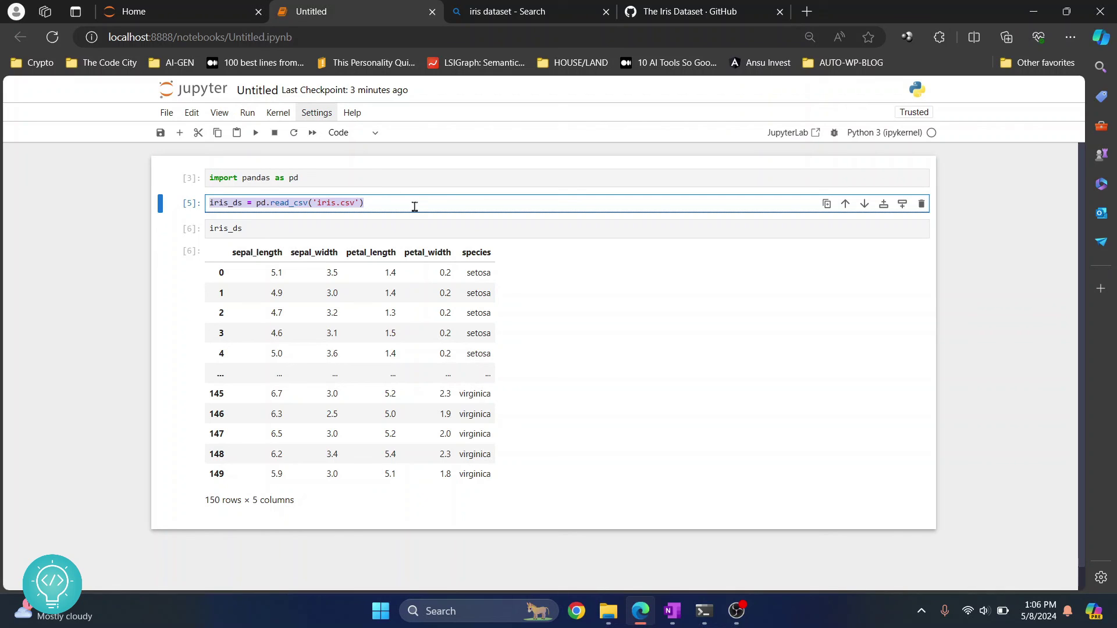
pyautogui.click(415, 207)
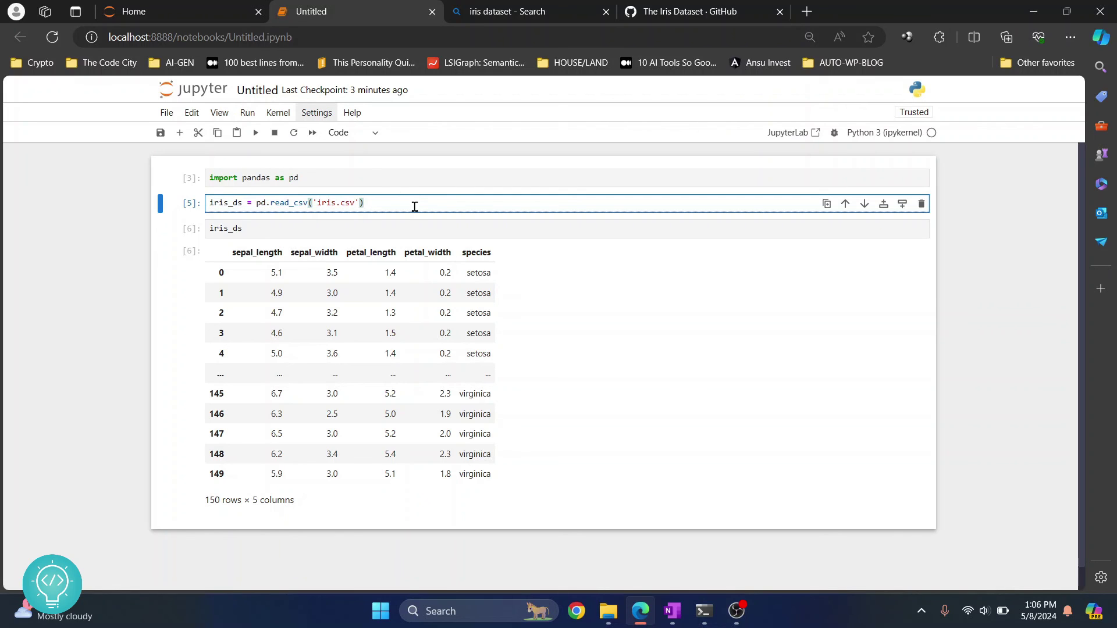